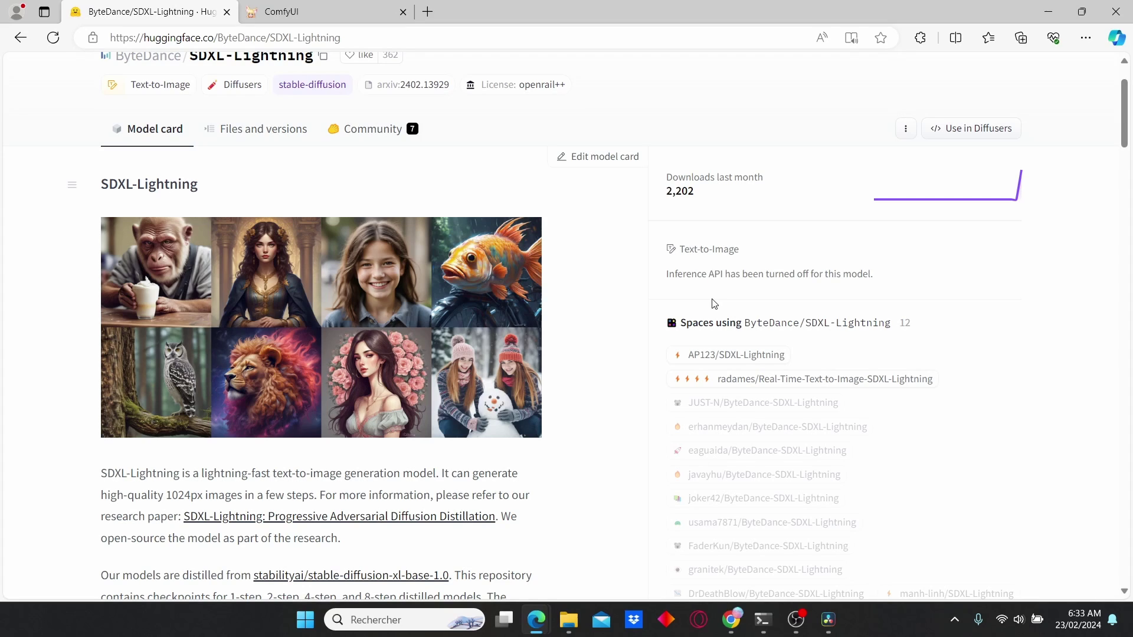
Look through the SDXL-Lightning model card and the repository's list of checkpoint, LoRA and UNet files.
scroll(714, 303, "down", 1)
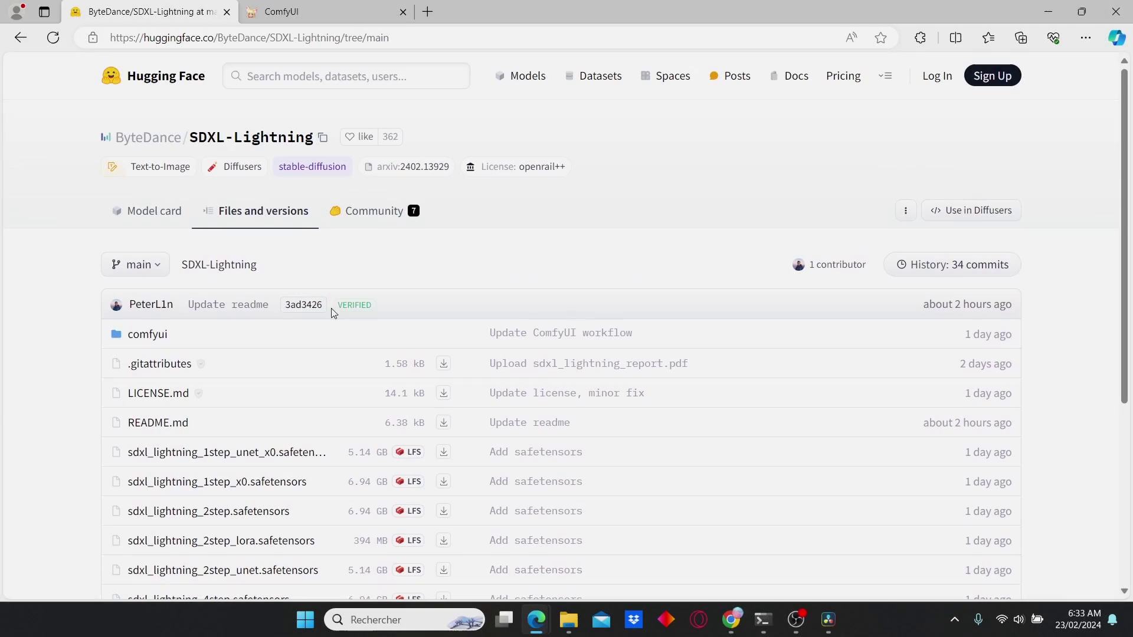
scroll(347, 324, "down", 3)
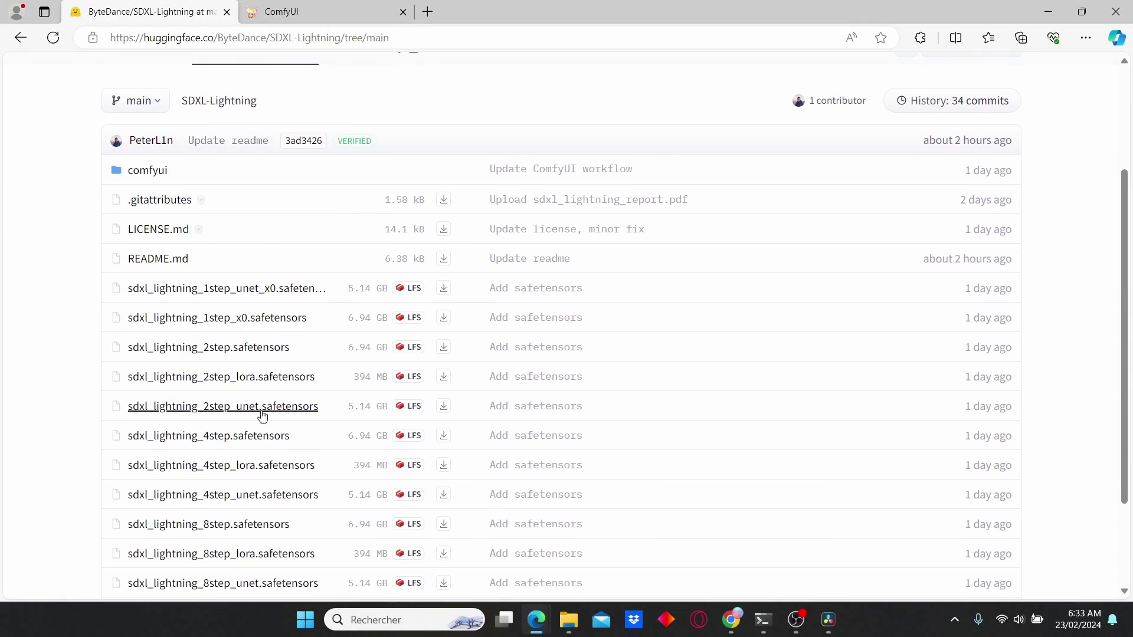
scroll(336, 488, "down", 2)
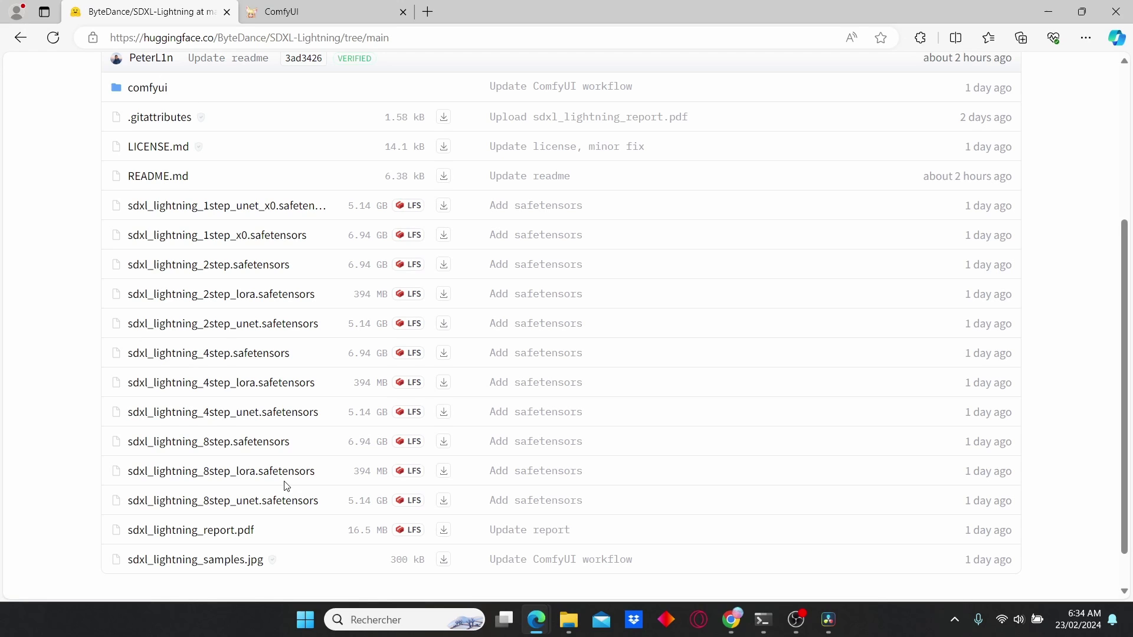
Switch to File Explorer and open the loras folder inside ComfyUI's models folder.
mouse_move(569, 620)
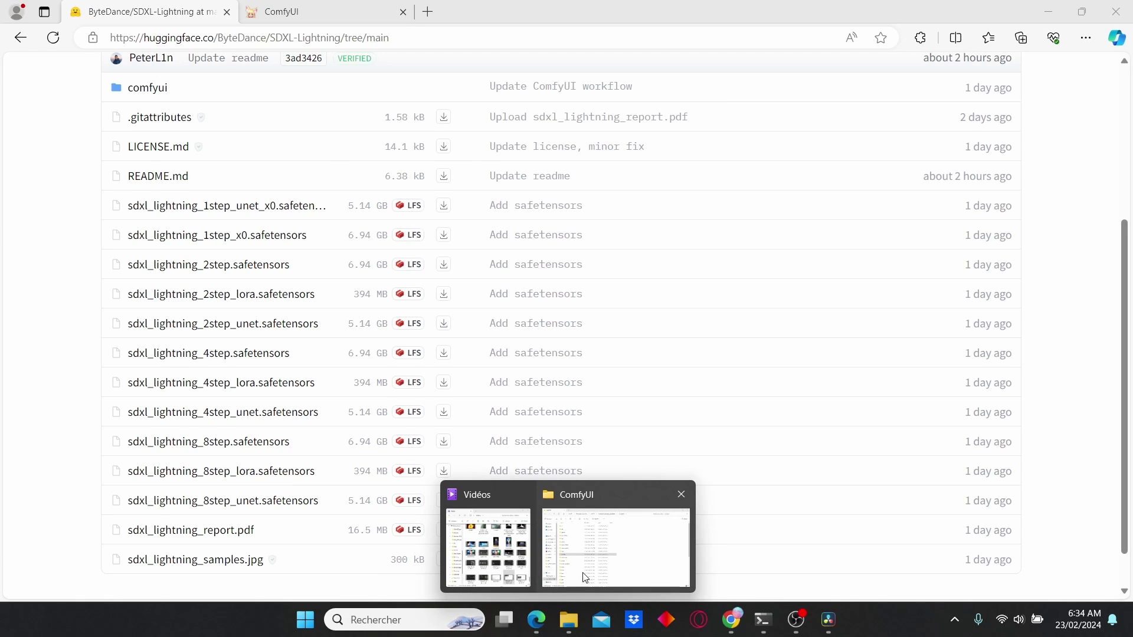
left_click(586, 570)
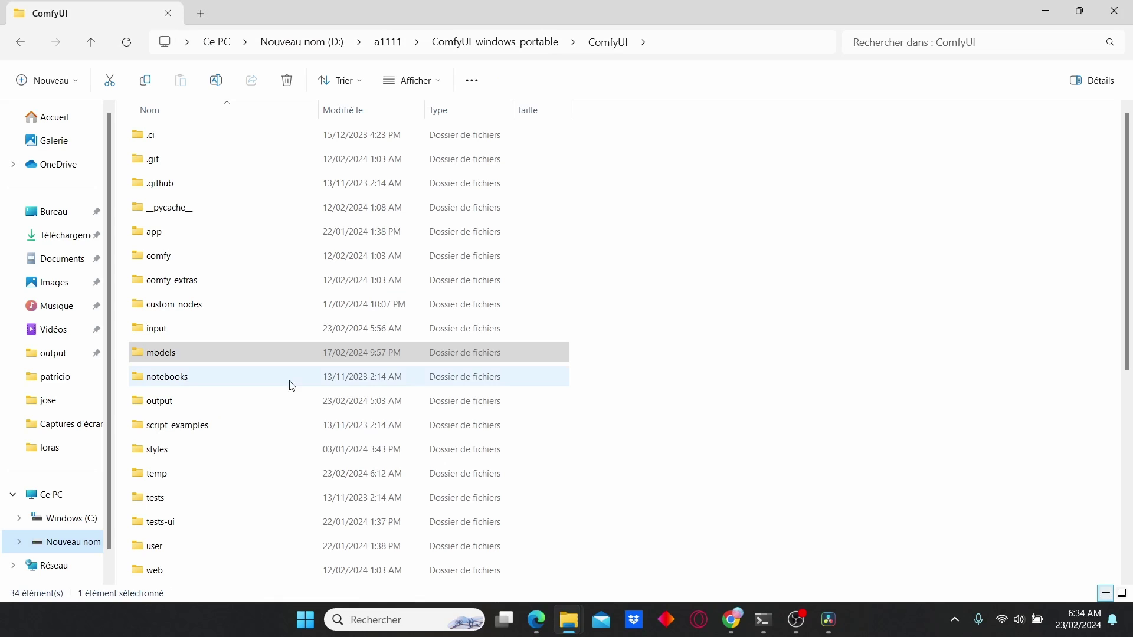
double_click(184, 354)
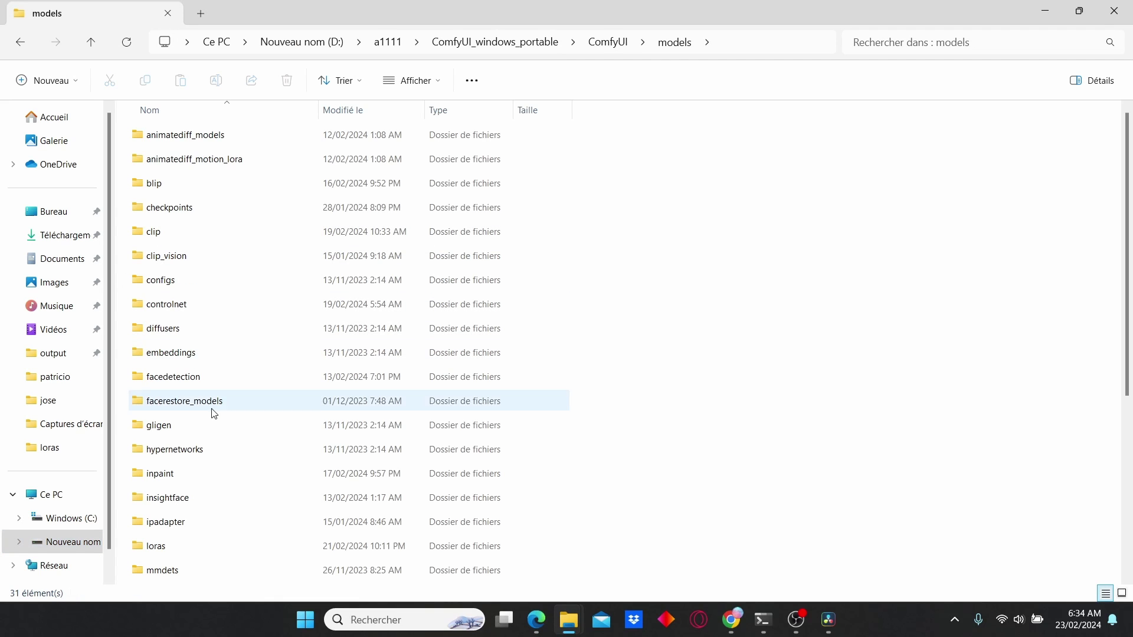
double_click(195, 549)
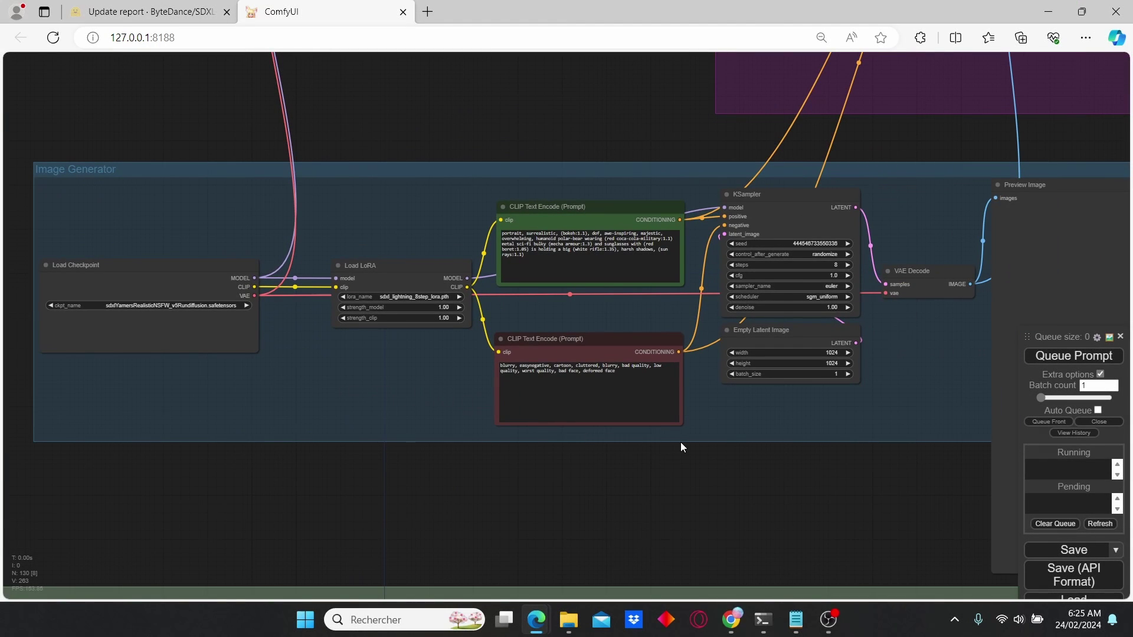
Examine the Image Generator group in ComfyUI, from the checkpoint and LoRA loaders through the prompts and KSampler to the preview.
scroll(681, 445, "up", 1)
left_click_drag(335, 403, 470, 421)
scroll(470, 422, "up", 1)
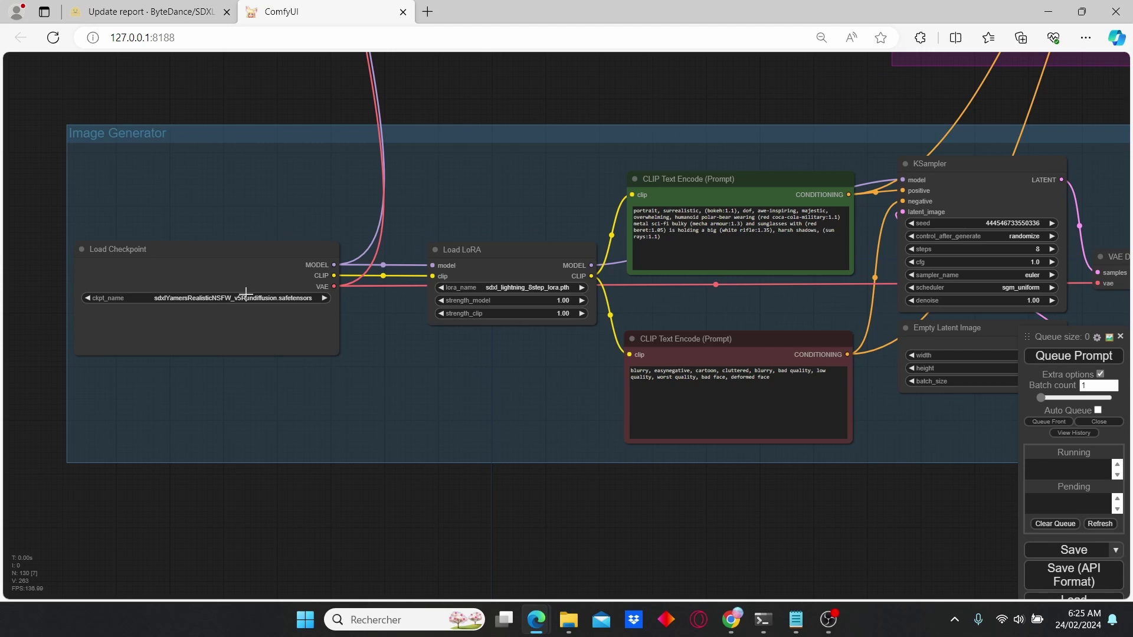
scroll(260, 330, "up", 3)
left_click_drag(569, 379, 385, 391)
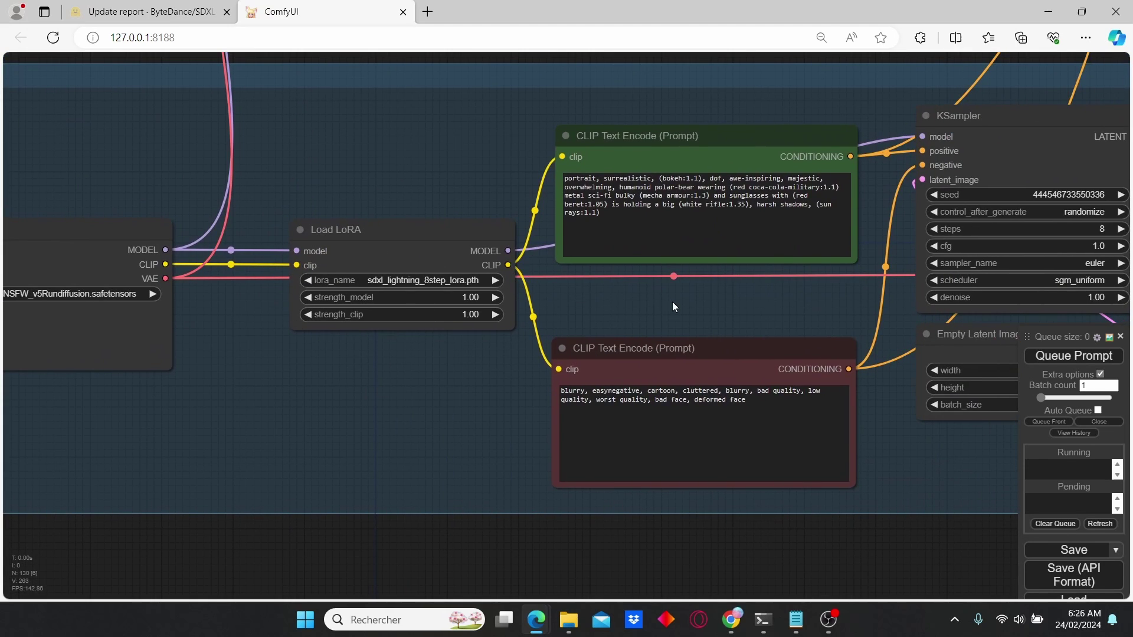
scroll(672, 307, "down", 2)
left_click_drag(742, 352, 506, 361)
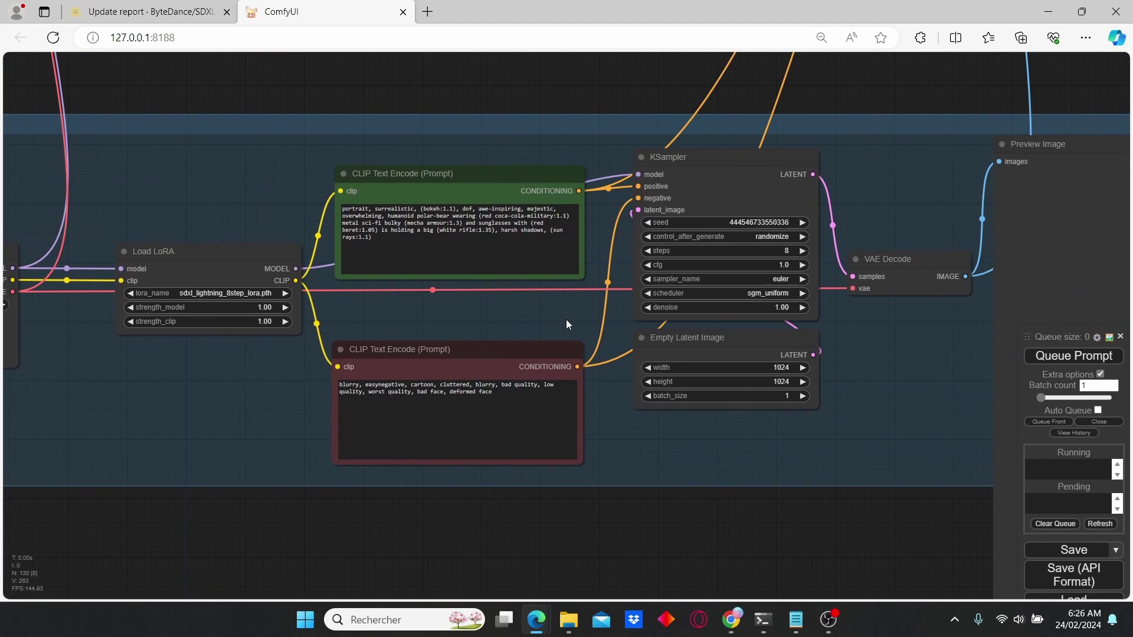
left_click_drag(568, 324, 430, 331)
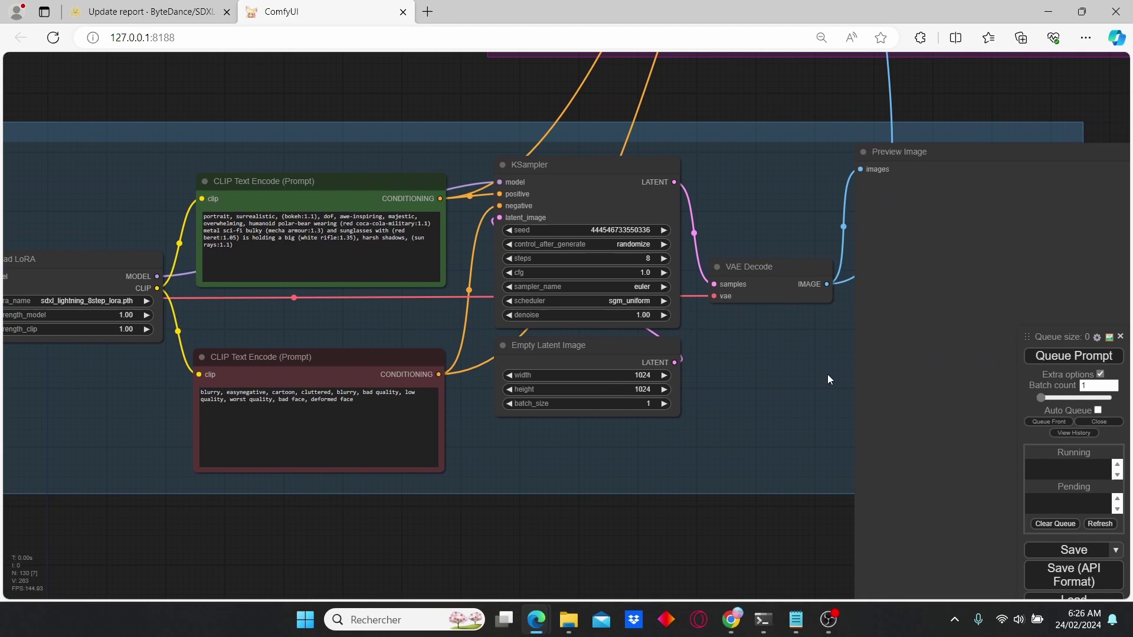
left_click_drag(828, 374, 722, 374)
scroll(714, 341, "down", 1)
Examine the upscaling group with the Ultimate SD Upscale settings and its Upscale Model Loader.
left_click_drag(713, 126, 517, 432)
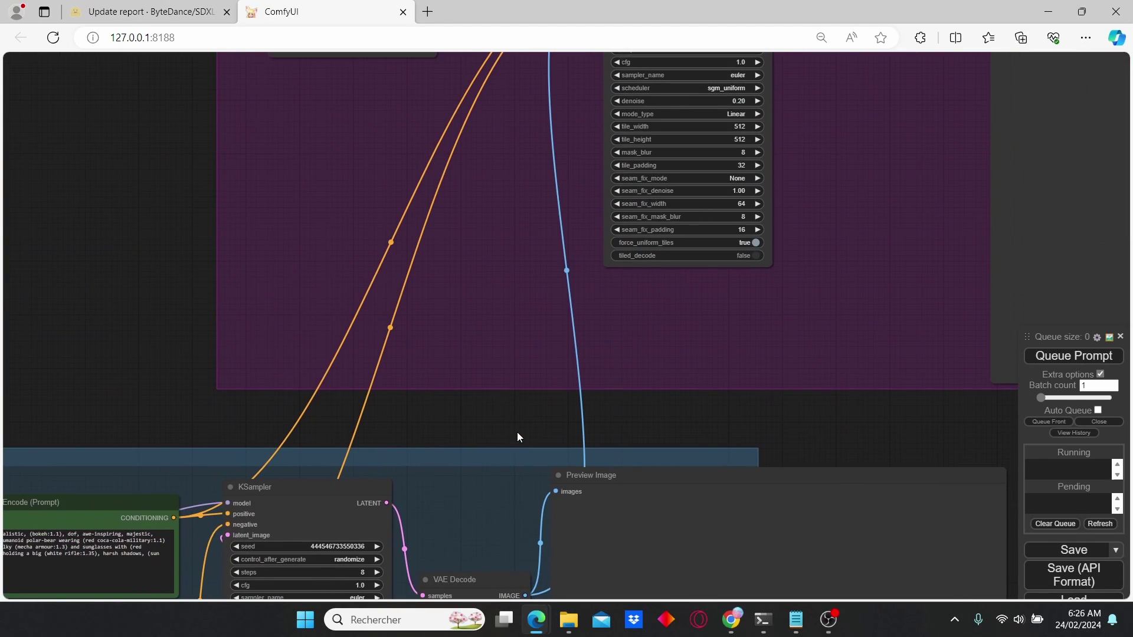
scroll(593, 320, "down", 1)
left_click_drag(661, 350, 619, 517)
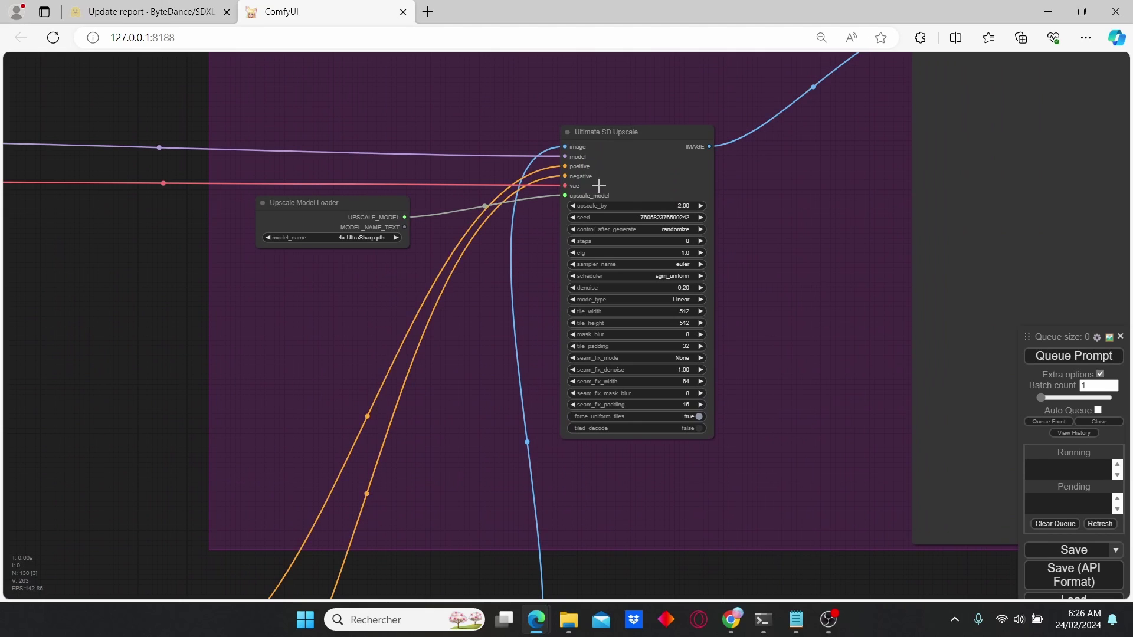
scroll(526, 263, "up", 1)
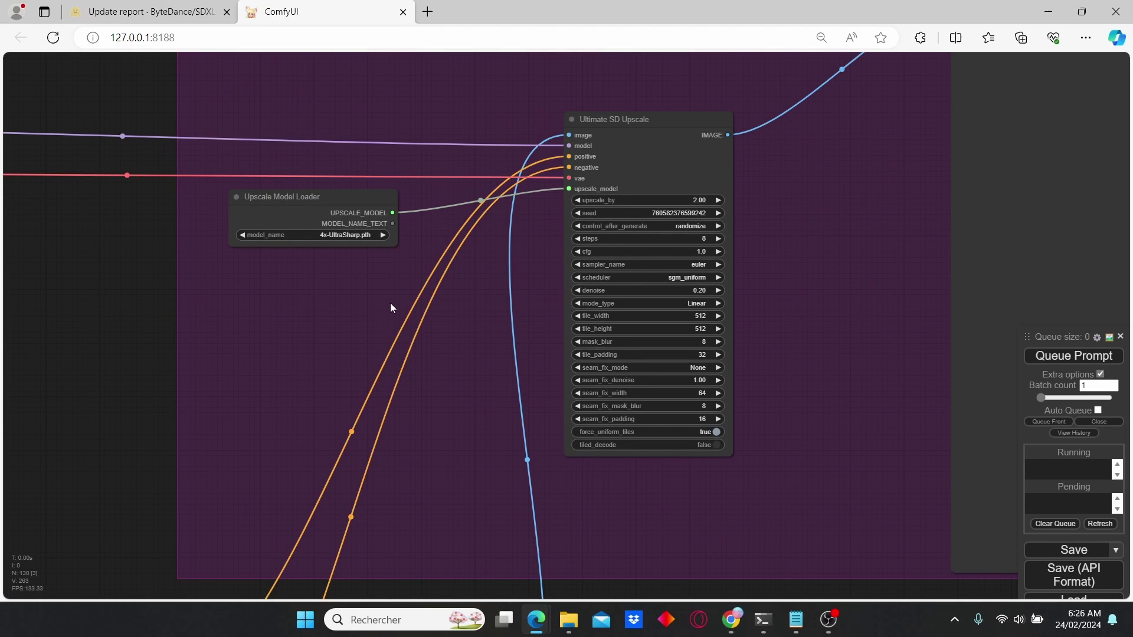
scroll(390, 303, "down", 1)
left_click_drag(263, 296, 485, 298)
scroll(440, 410, "down", 1)
left_click_drag(440, 409, 722, 138)
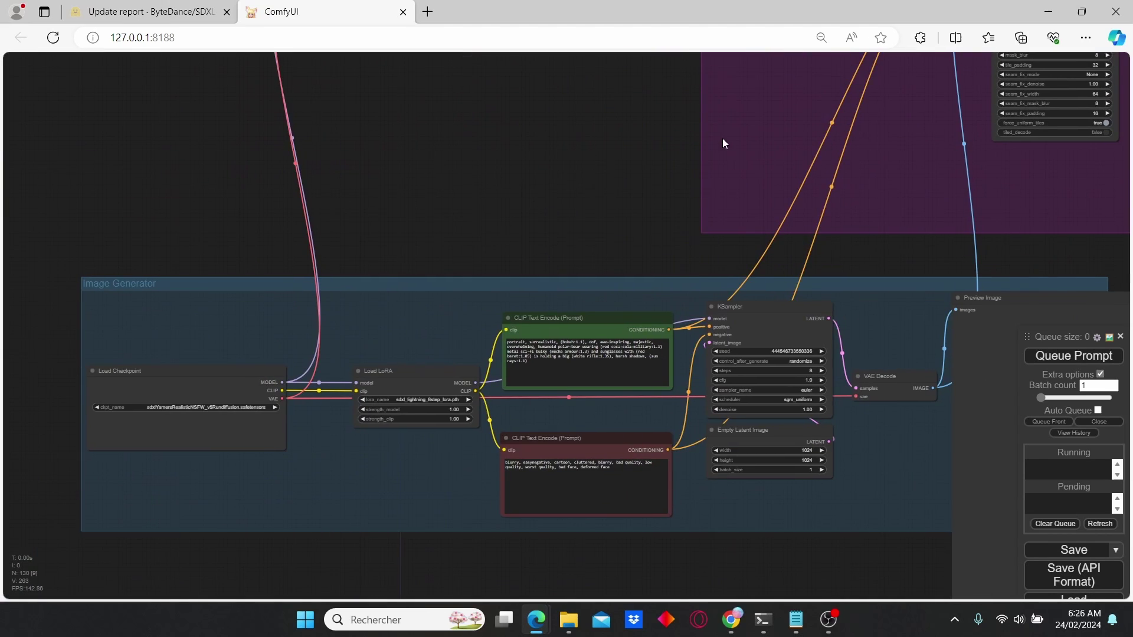
Examine the Load LoRA node's file and strength settings and its connections to the checkpoint, prompts and KSampler.
scroll(614, 254, "down", 2)
scroll(586, 272, "up", 3)
scroll(346, 367, "up", 3)
left_click_drag(346, 367, 470, 264)
left_click_drag(560, 453, 490, 424)
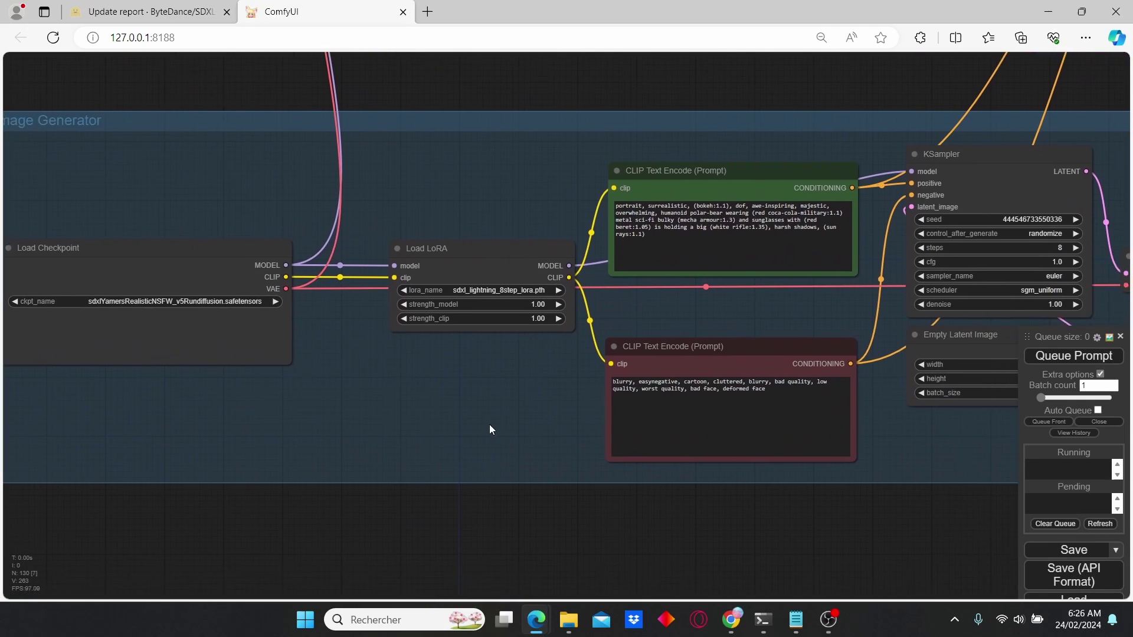
scroll(472, 383, "down", 1)
scroll(535, 443, "up", 2)
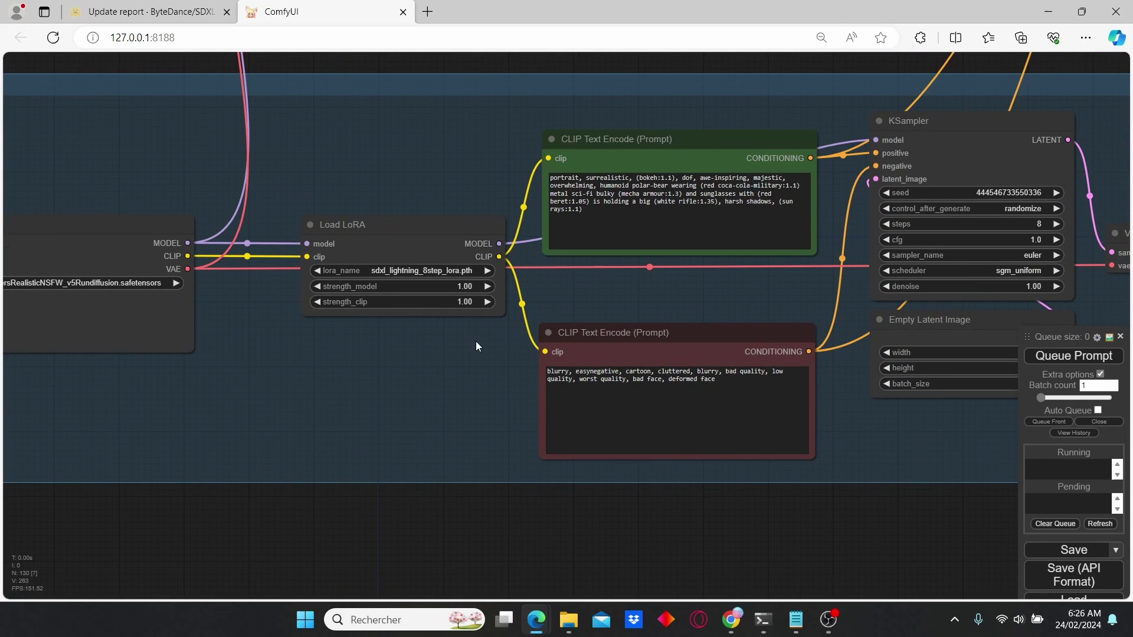
scroll(385, 345, "up", 2)
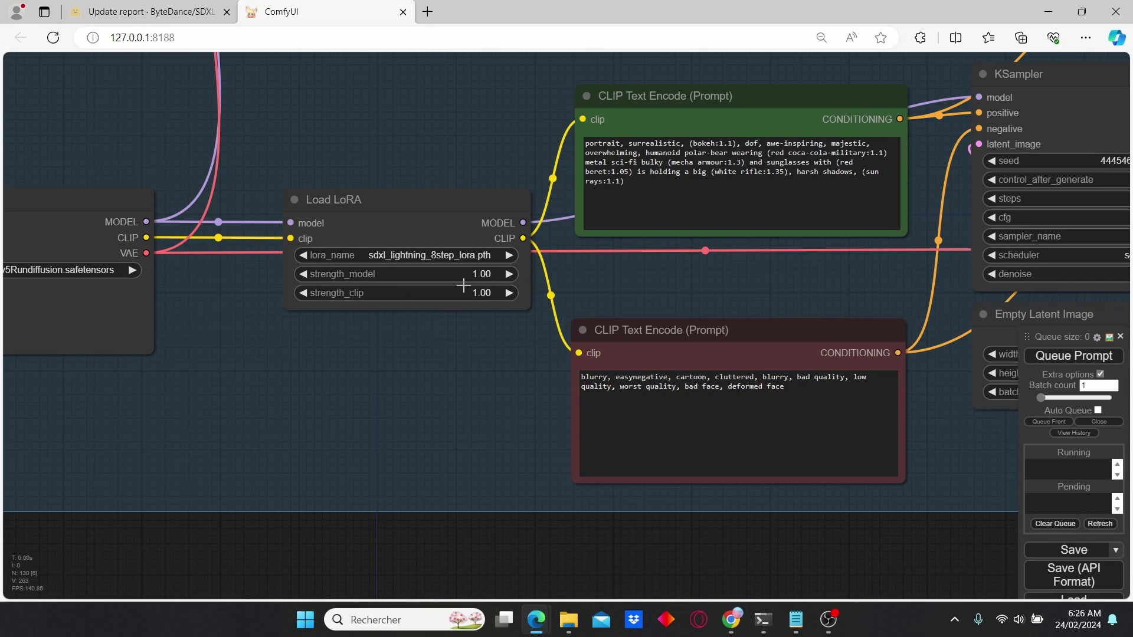
scroll(410, 255, "down", 3)
mouse_move(396, 310)
left_mouse_down()
mouse_move(548, 330)
mouse_move(377, 309)
left_mouse_up()
left_click_drag(810, 358, 729, 370)
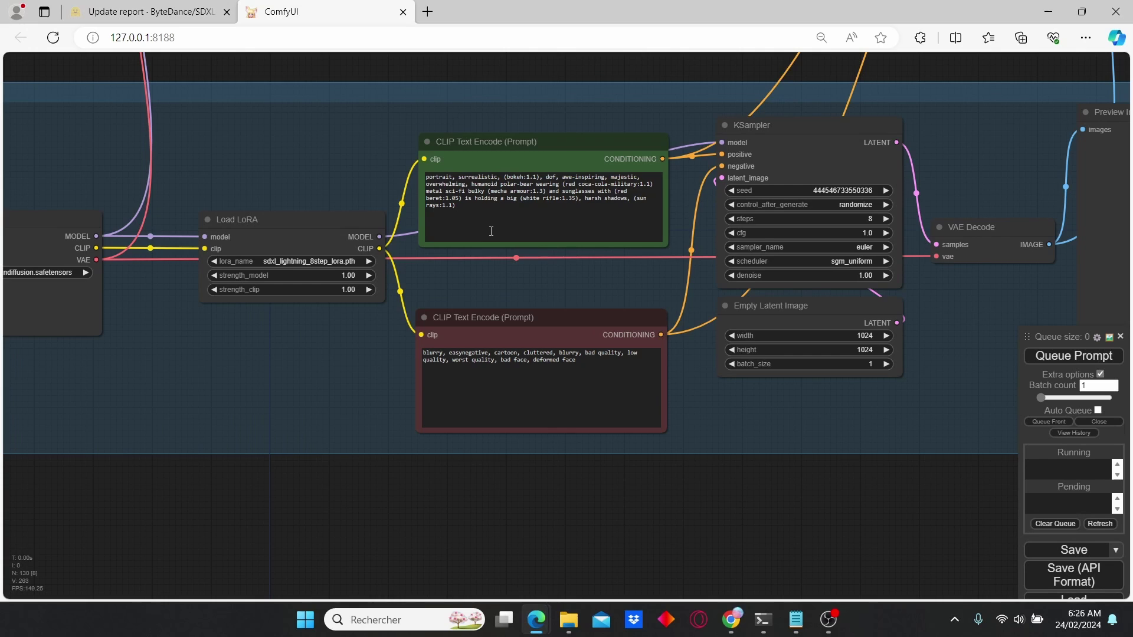
Queue the prompt to generate the polar bear image with the Load LoRA node active, and bring up the ComfyUI console.
left_click_drag(653, 300, 469, 295)
scroll(805, 325, "down", 1)
left_click_drag(805, 325, 670, 357)
scroll(670, 357, "down", 1)
scroll(824, 298, "up", 1)
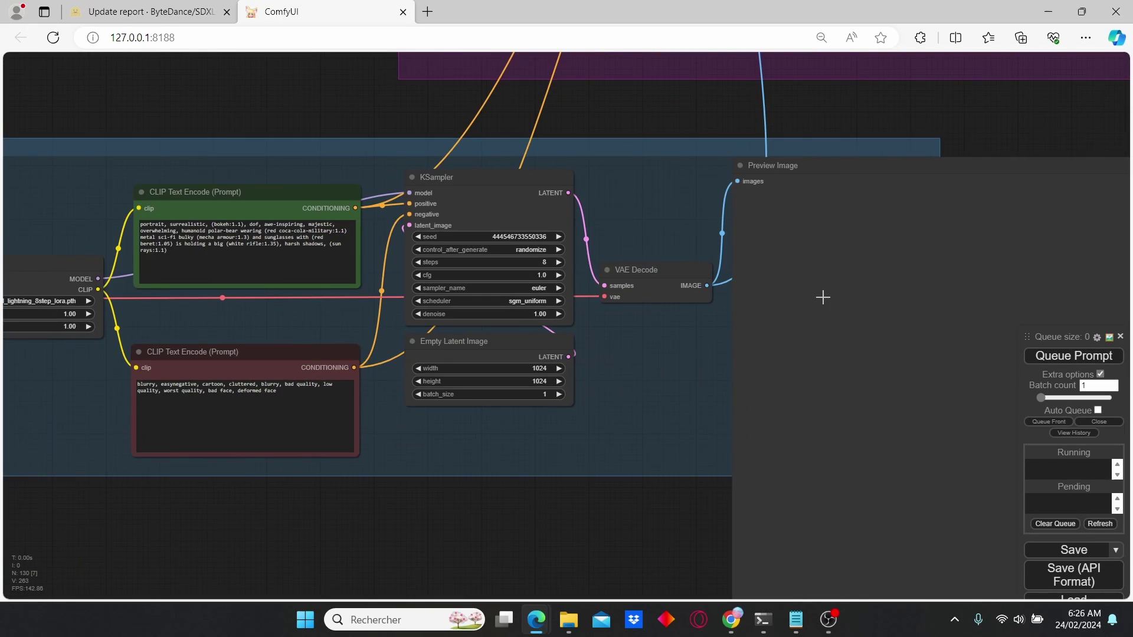
left_click(1089, 356)
scroll(666, 341, "down", 1)
scroll(684, 382, "up", 1)
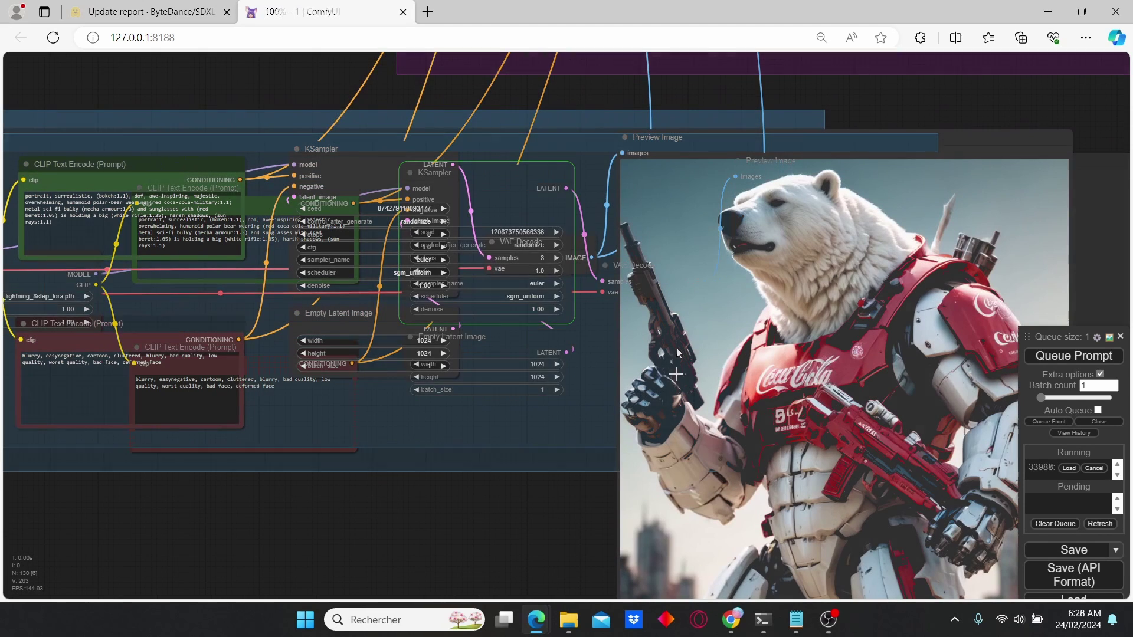
left_click_drag(594, 373, 568, 334)
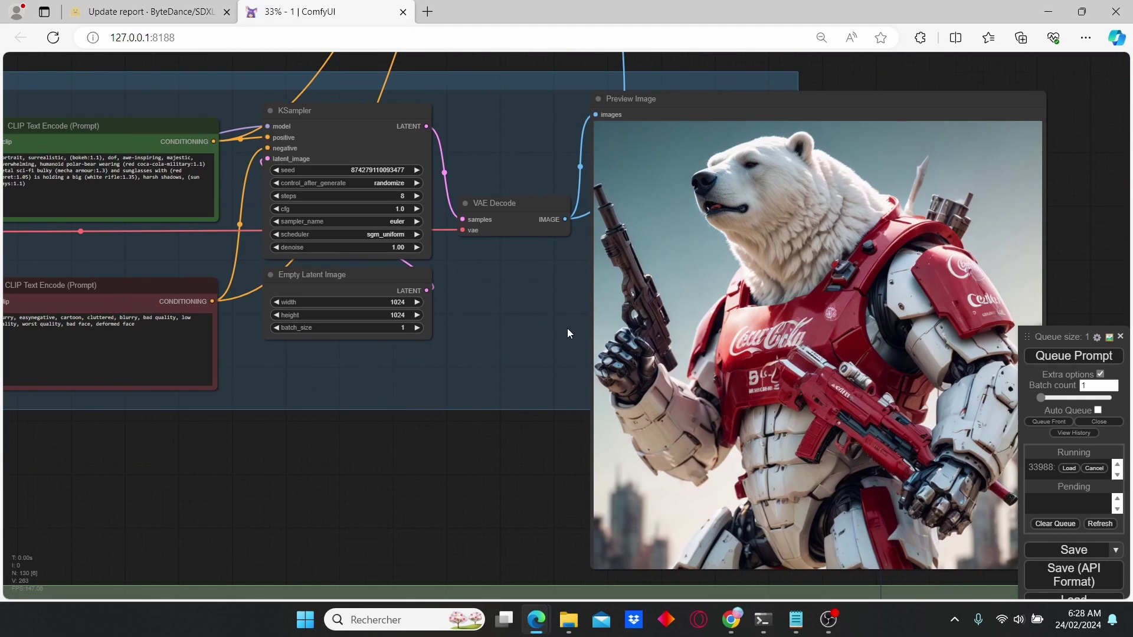
left_click(770, 623)
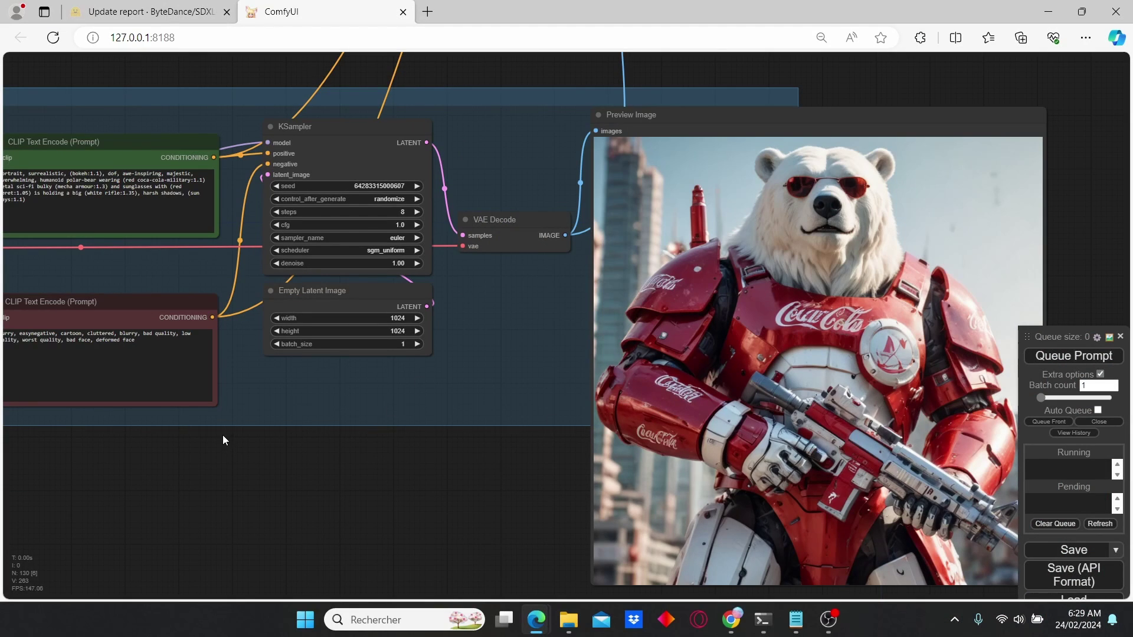
Bypass the Load LoRA node in the Image Generator group.
left_click_drag(222, 437, 665, 449)
left_click_drag(258, 388, 398, 413)
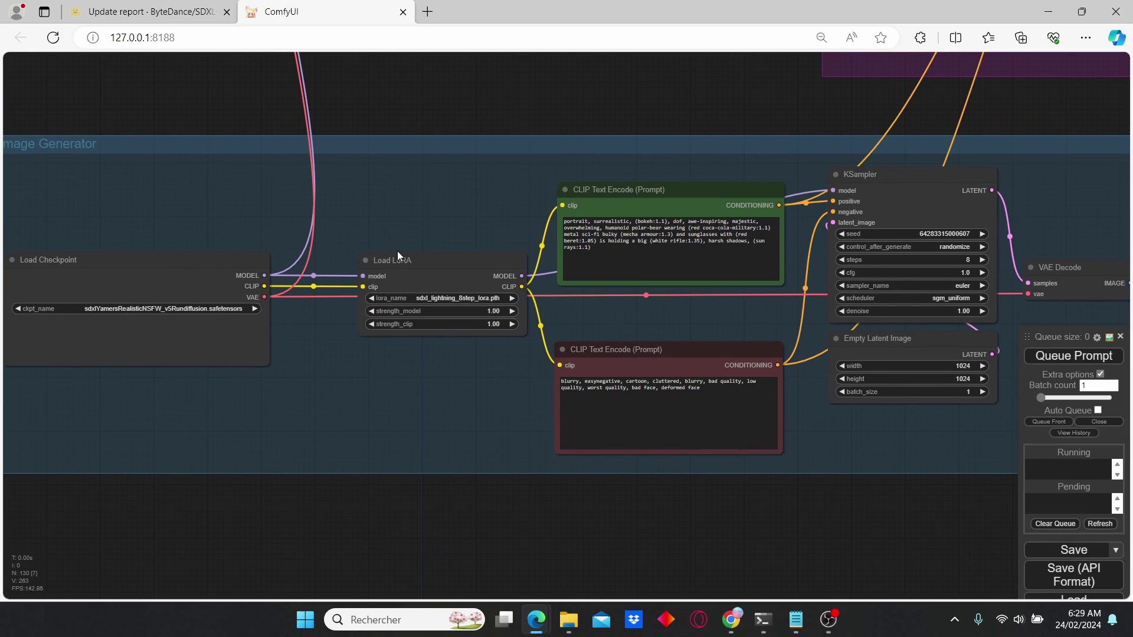
left_click(425, 288)
key("ctrl+b")
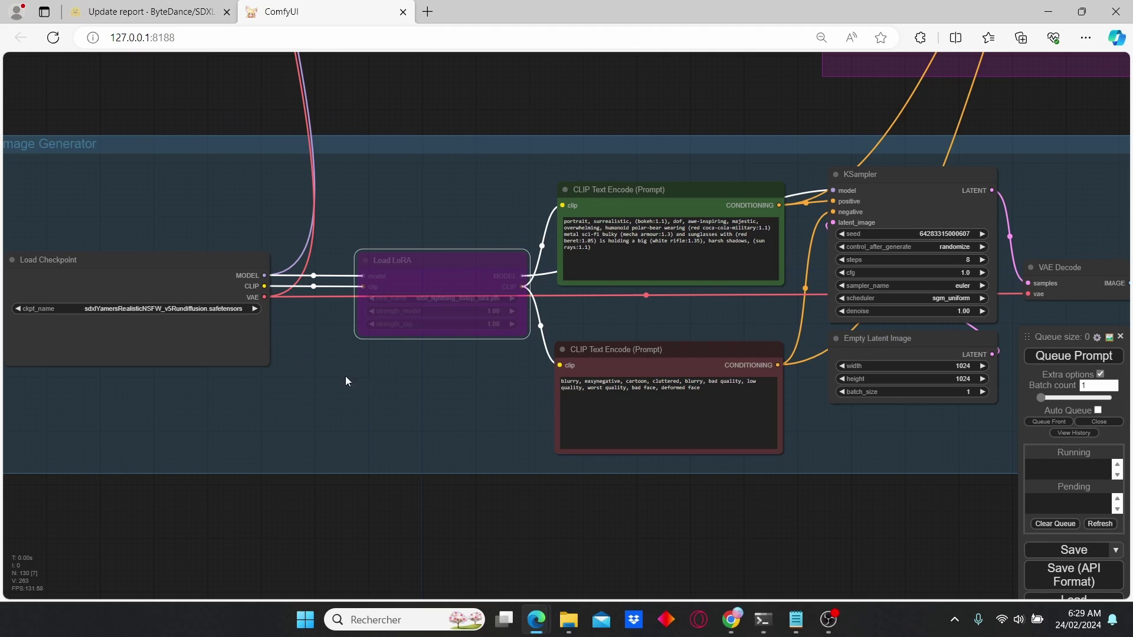
Queue the prompt with the LoRA bypassed, and check the execution time in the ComfyUI console.
left_click_drag(408, 397, 140, 376)
left_click_drag(765, 409, 673, 417)
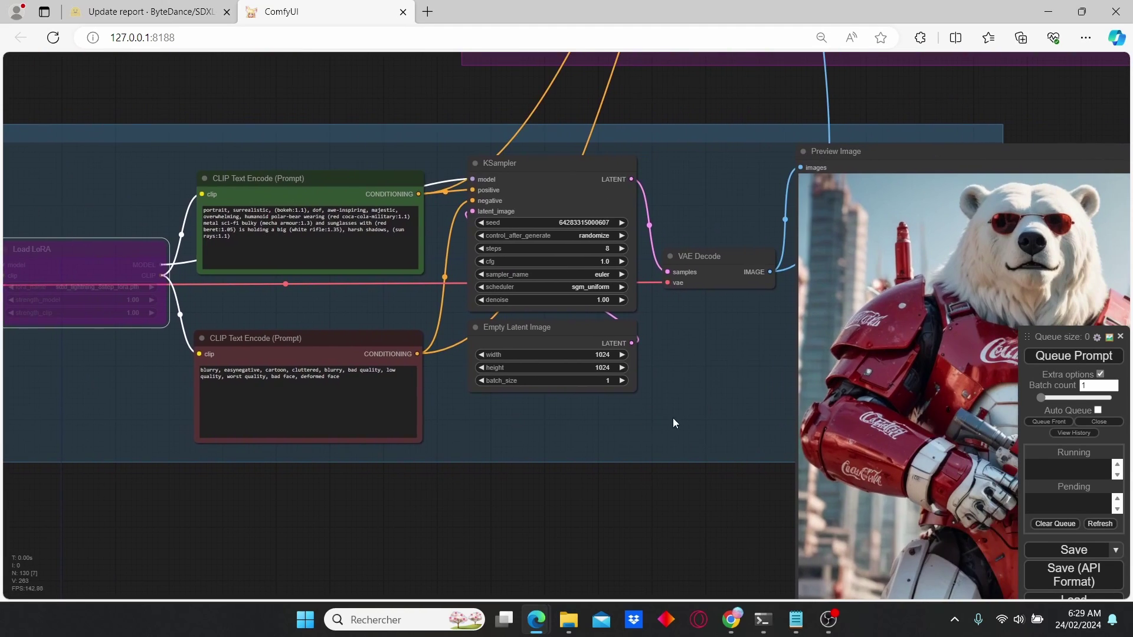
left_click(1084, 362)
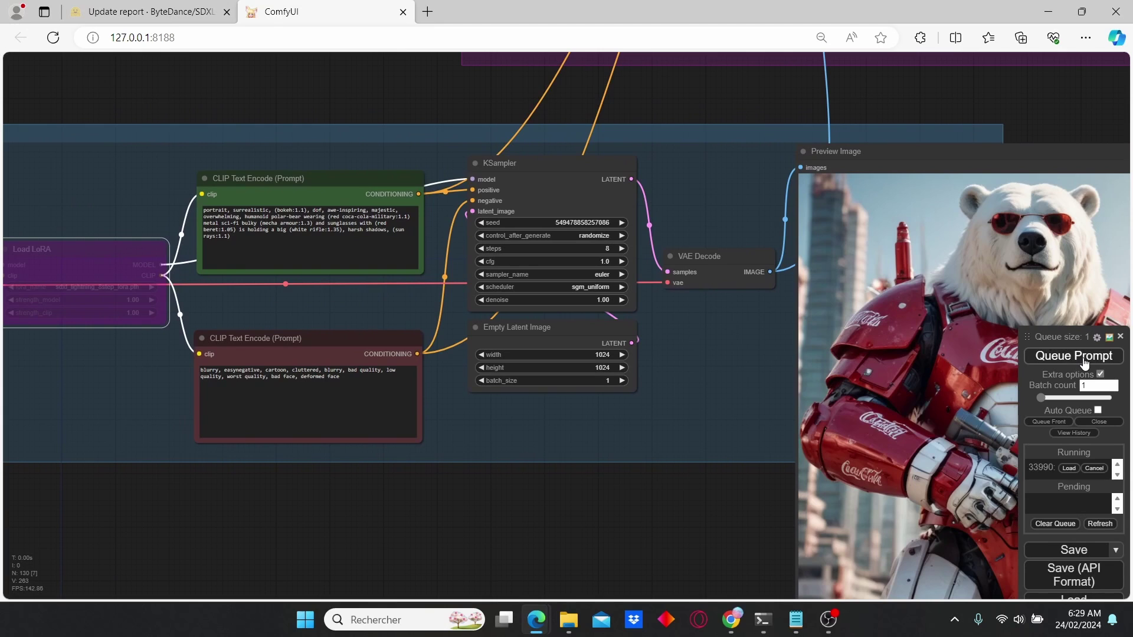
scroll(675, 406, "right", 10)
scroll(675, 406, "down", 3)
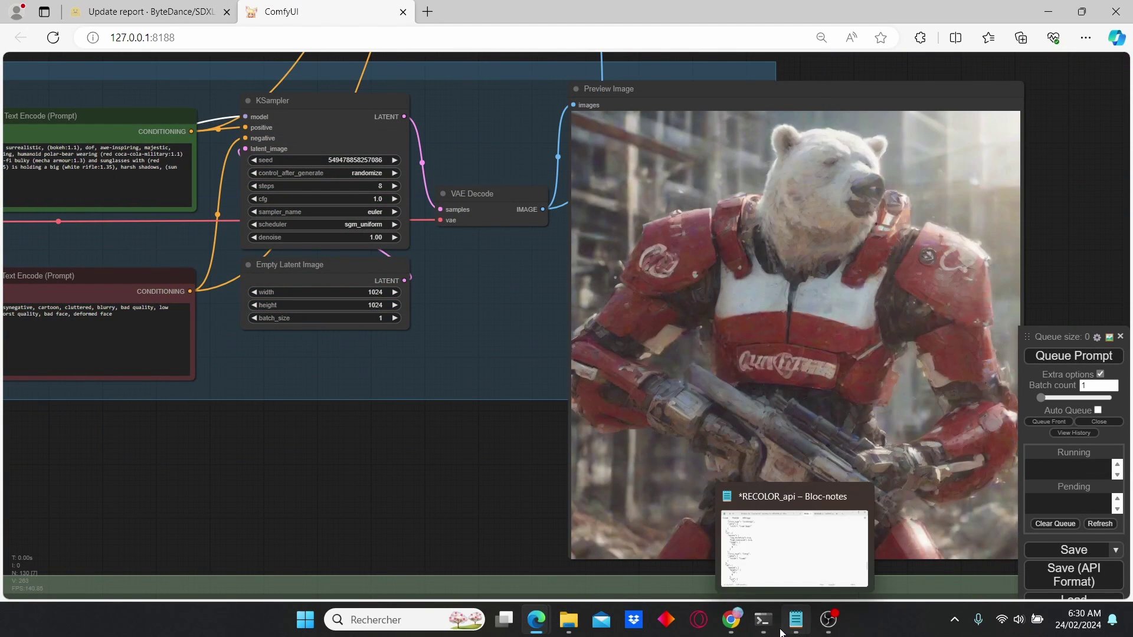
left_click(763, 620)
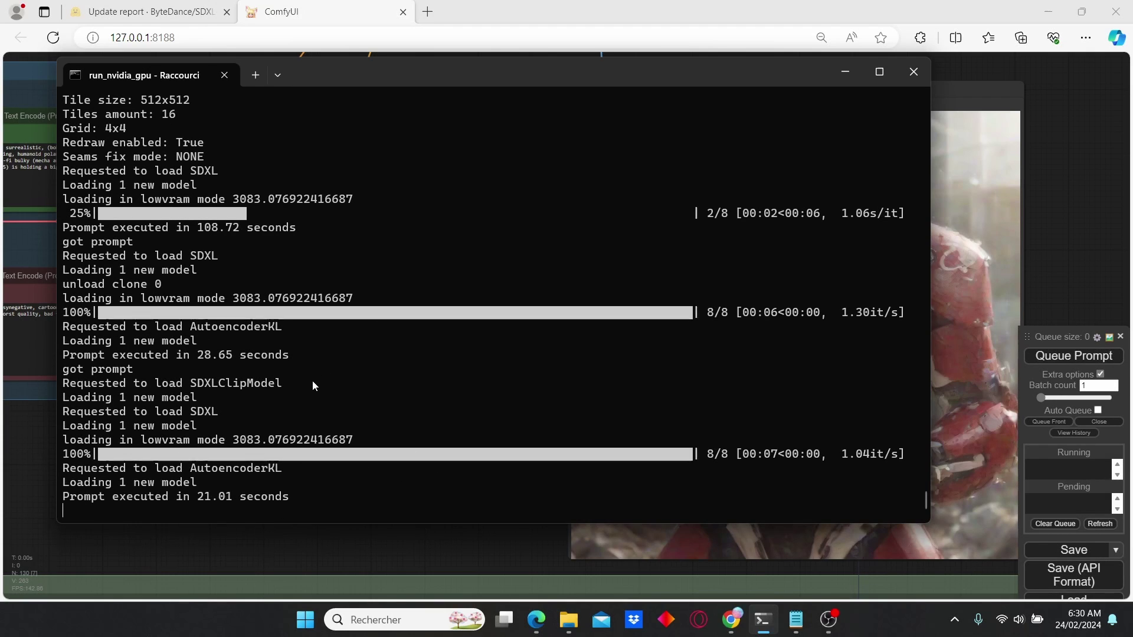
left_click(373, 550)
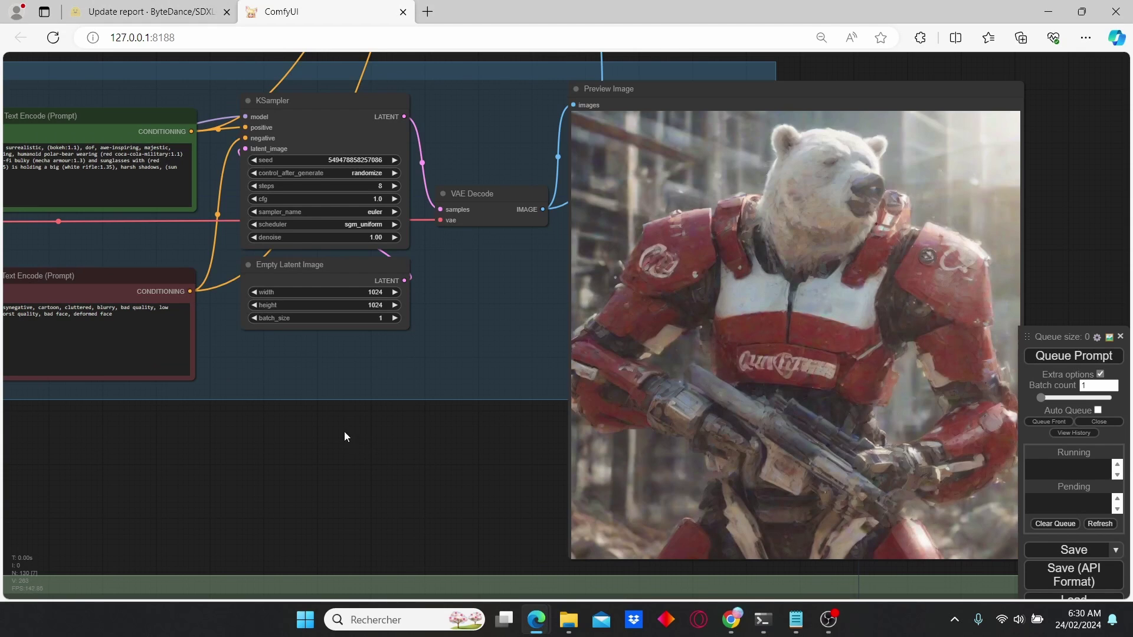
Inspect the image generated without the LoRA alongside the prompts, the KSampler settings and the bypassed loader.
scroll(344, 431, "down", 1)
left_click_drag(256, 406, 389, 417)
scroll(388, 417, "up", 1)
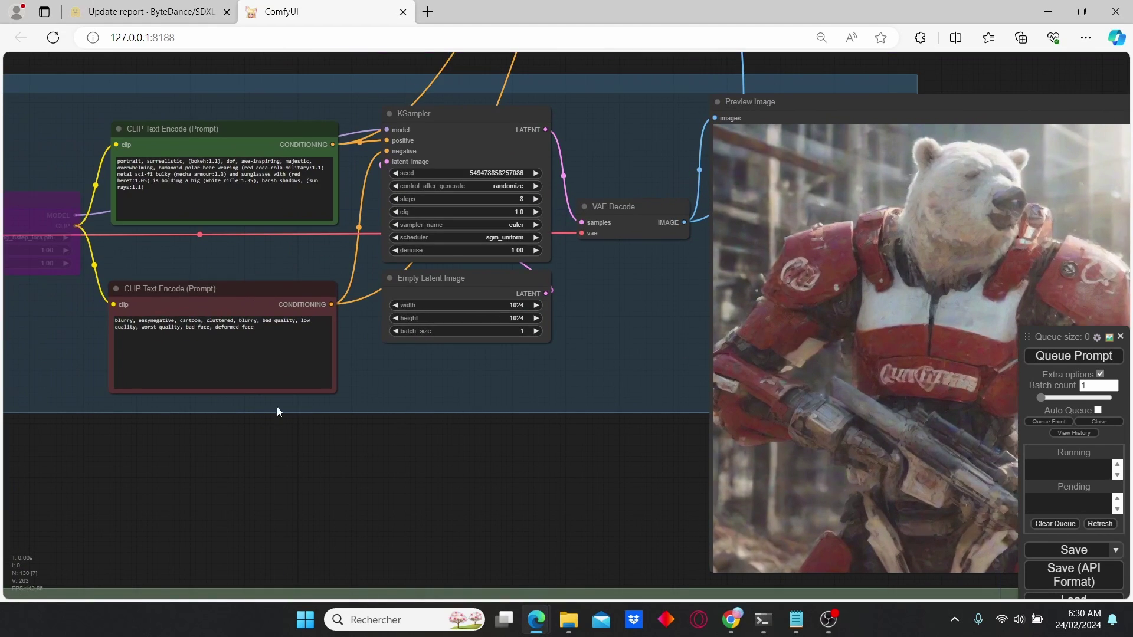
scroll(91, 399, "up", 1)
left_click_drag(92, 400, 388, 434)
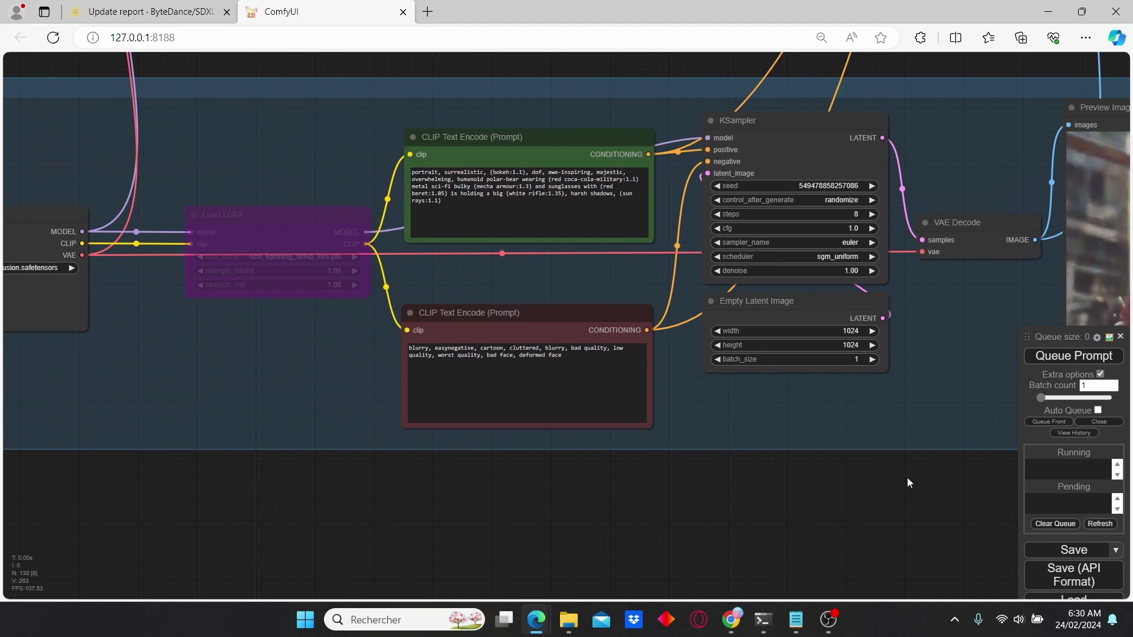
left_click_drag(908, 477, 589, 435)
scroll(589, 436, "down", 1)
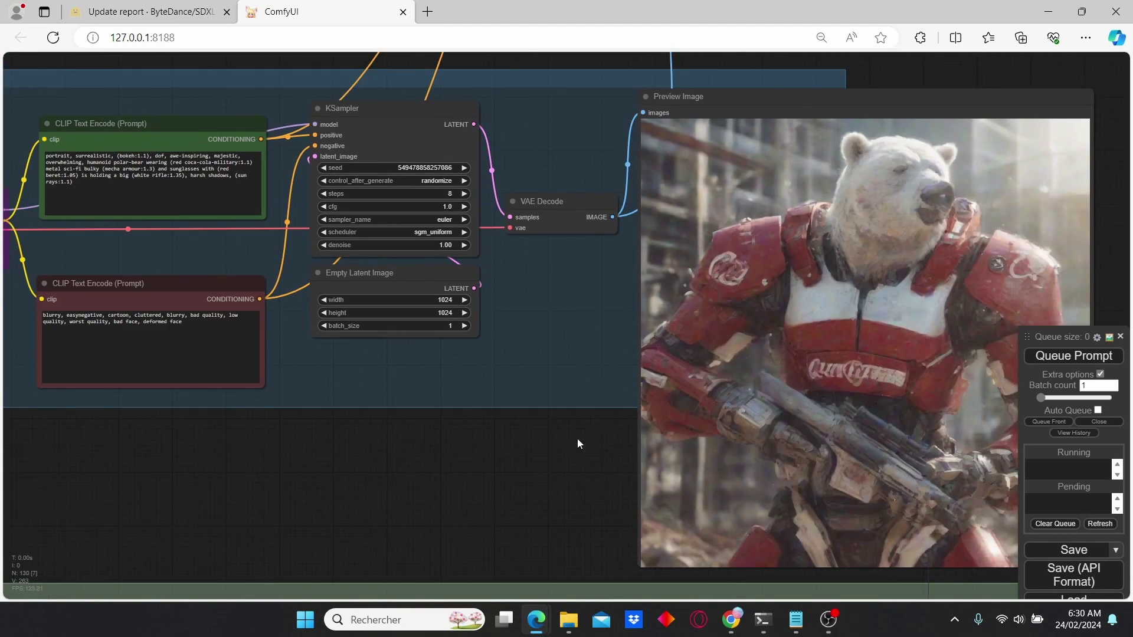
Set the Load Checkpoint node's model to sdXL_v10.safetensors.
left_click_drag(214, 430, 711, 460)
left_click(414, 235)
left_click_drag(379, 385, 480, 393)
scroll(481, 393, "up", 2)
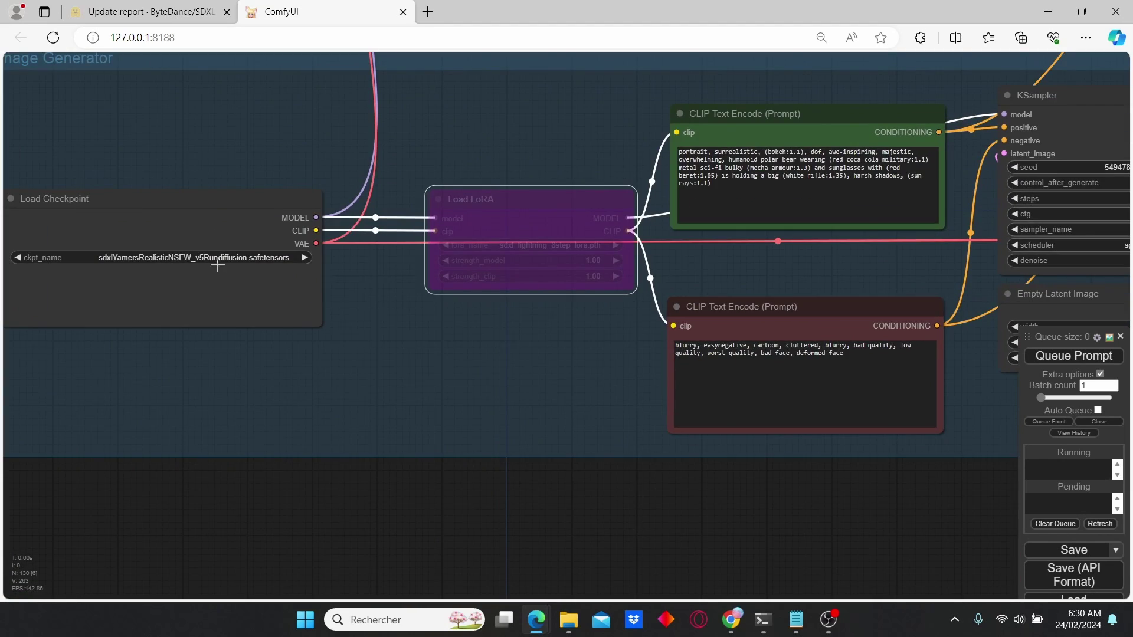
left_click(232, 259)
type("sdx")
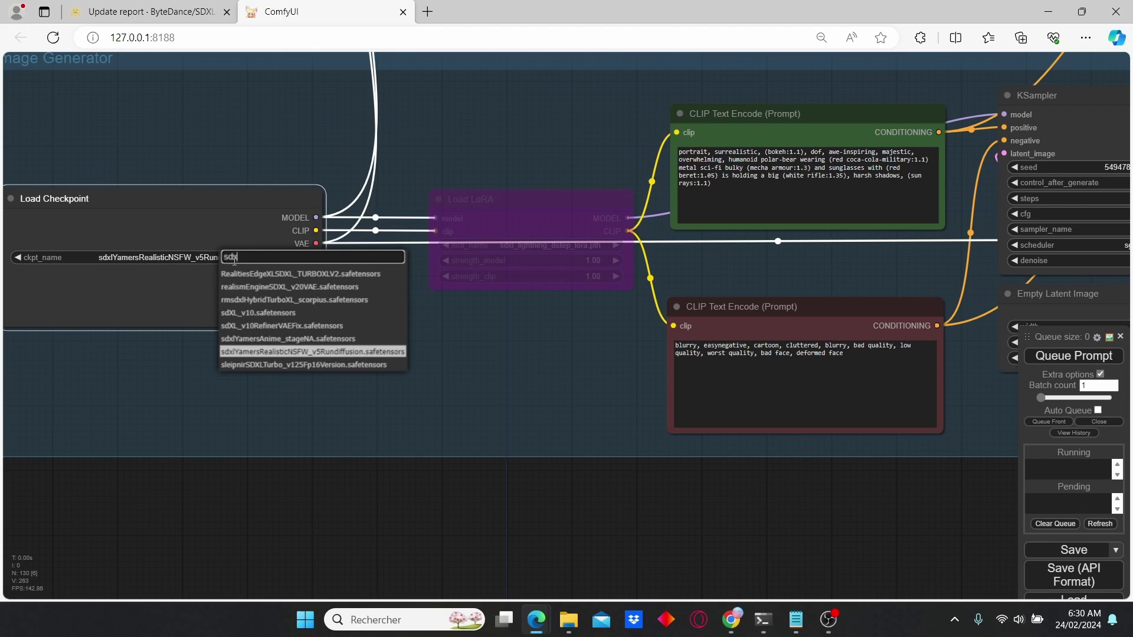
left_click(271, 312)
scroll(575, 376, "down", 2)
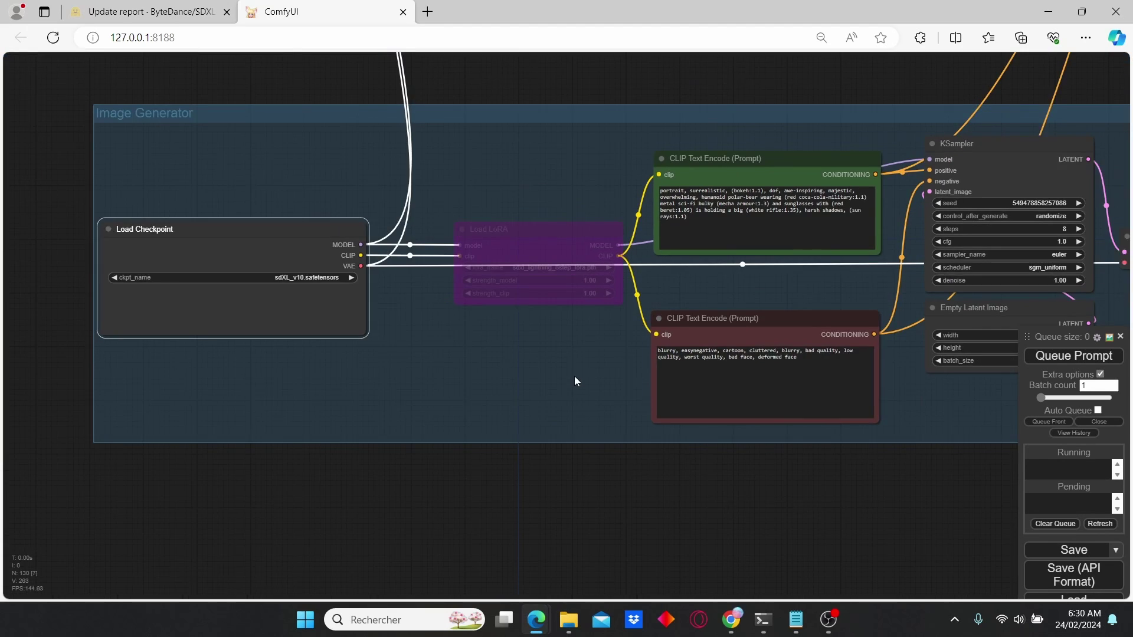
Queue the prompt twice with the SDXL base checkpoint and the LoRA bypassed, and check the execution time in the ComfyUI console.
left_click_drag(574, 376, 322, 353)
left_click_drag(874, 459, 628, 425)
left_click(1074, 357)
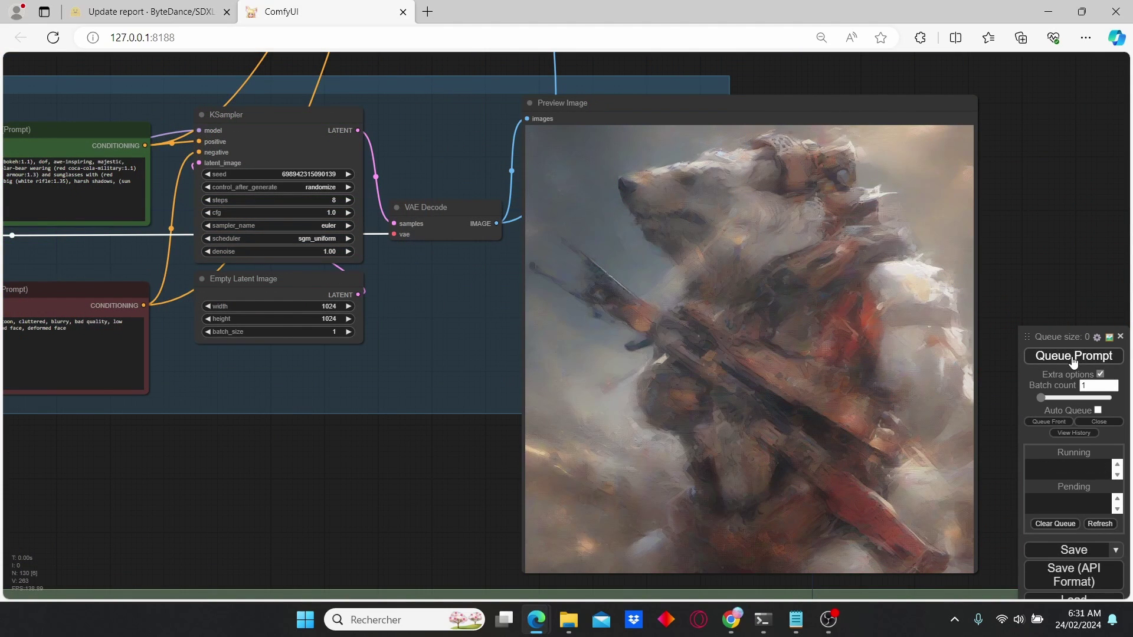
left_click(1073, 357)
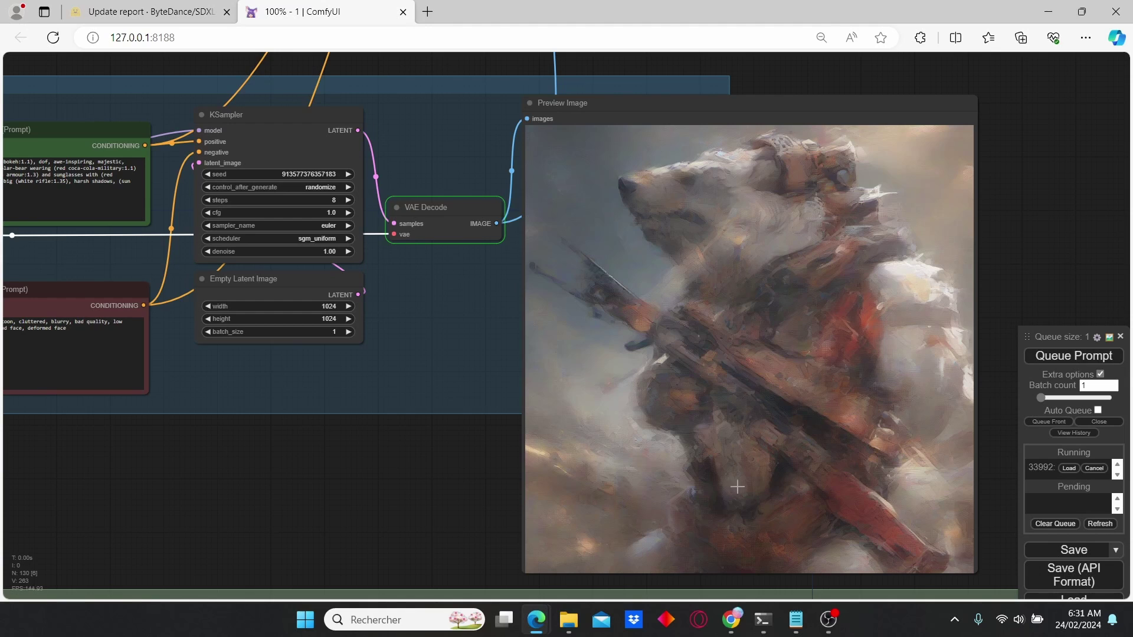
mouse_move(764, 621)
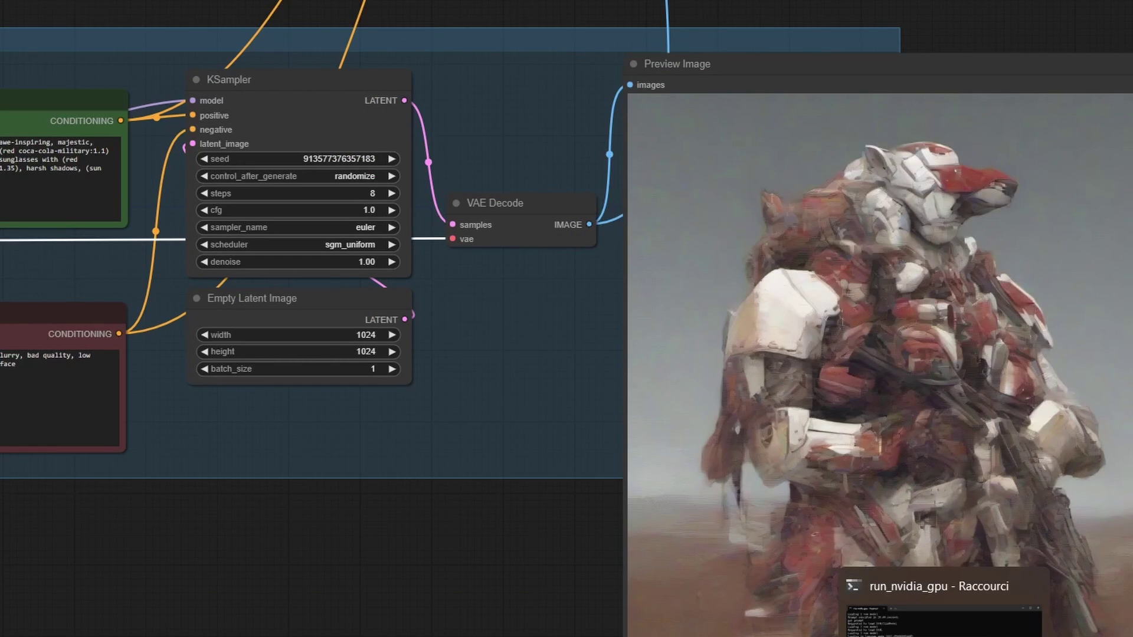
left_click(944, 620)
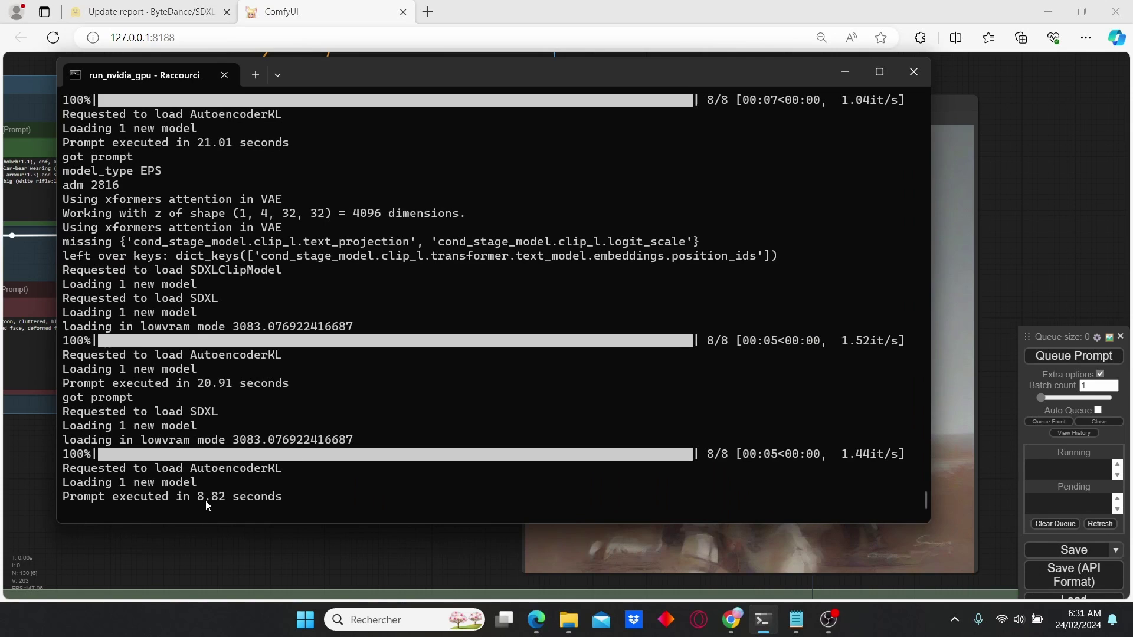
left_click(371, 540)
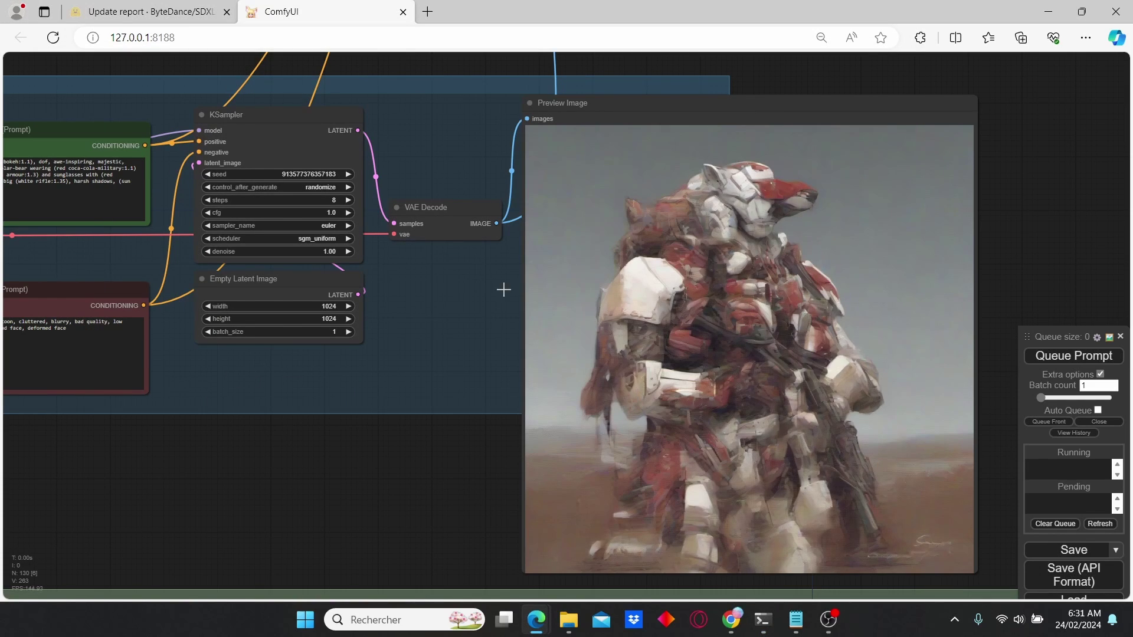
Switch the Load Checkpoint node's model to realvisxlV30Turbo_v30TurboBakedvae.safetensors.
left_click_drag(282, 412, 725, 486)
left_click_drag(164, 336, 536, 306)
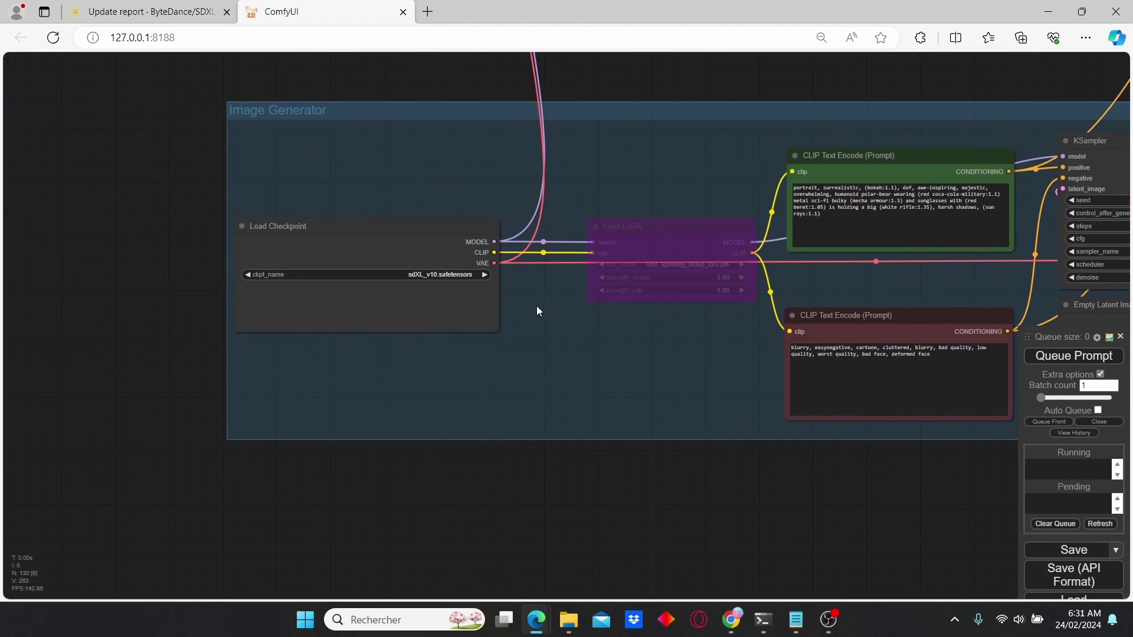
scroll(536, 306, "up", 3)
left_click(429, 263)
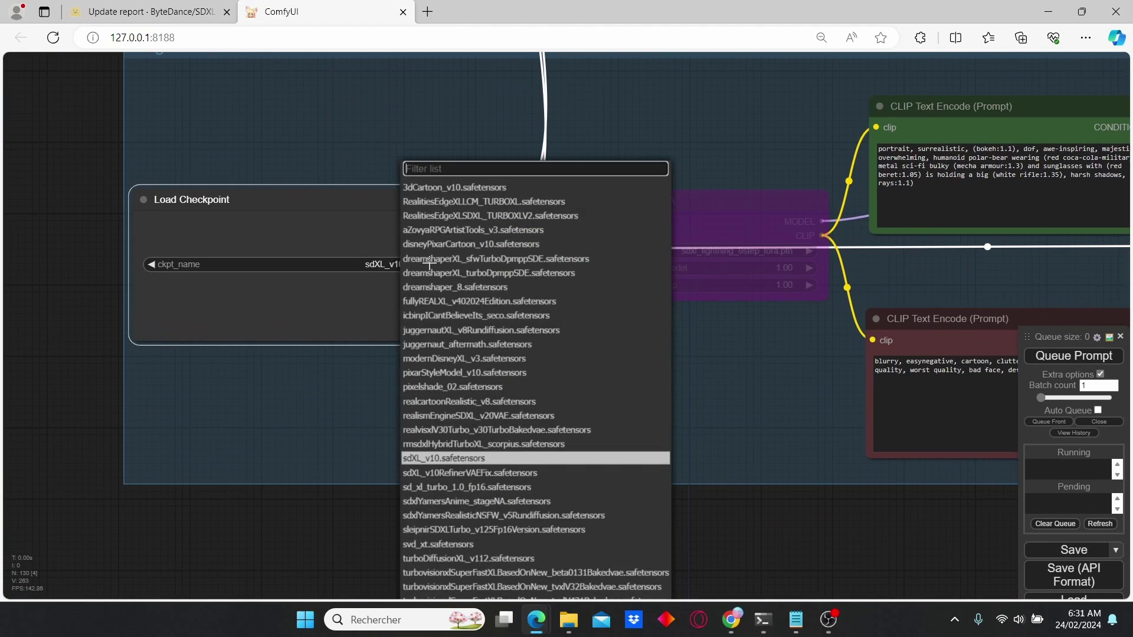
left_click(535, 434)
scroll(721, 389, "down", 1)
Queue the prompt with the turbo checkpoint and the LoRA bypassed, and check the execution time in the ComfyUI console.
left_click_drag(721, 390, 354, 358)
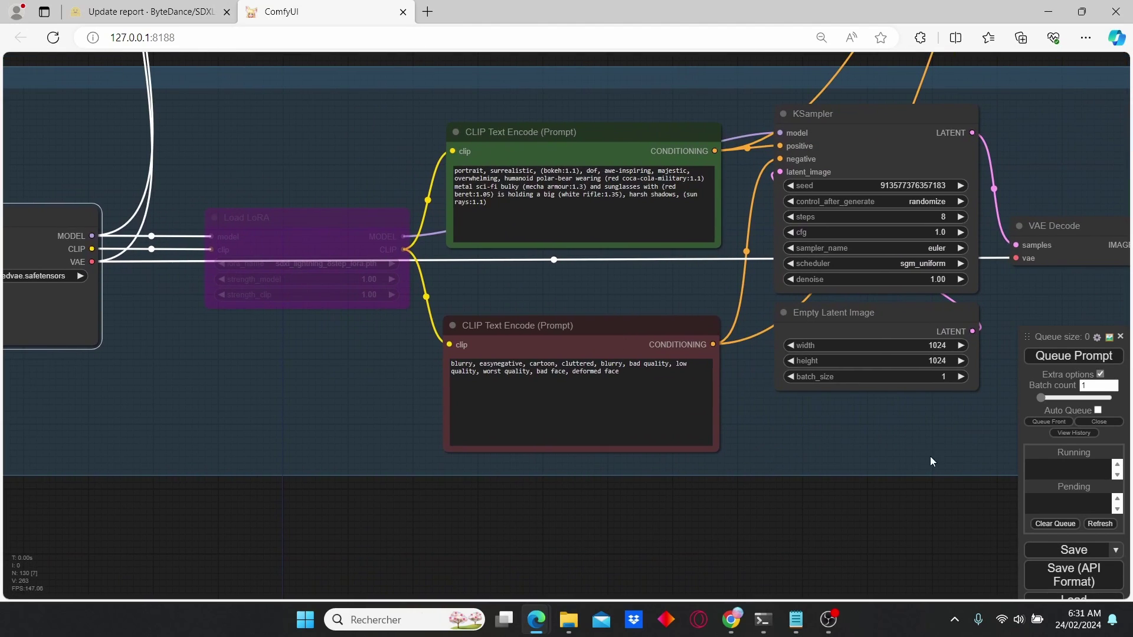
left_click_drag(931, 457, 818, 448)
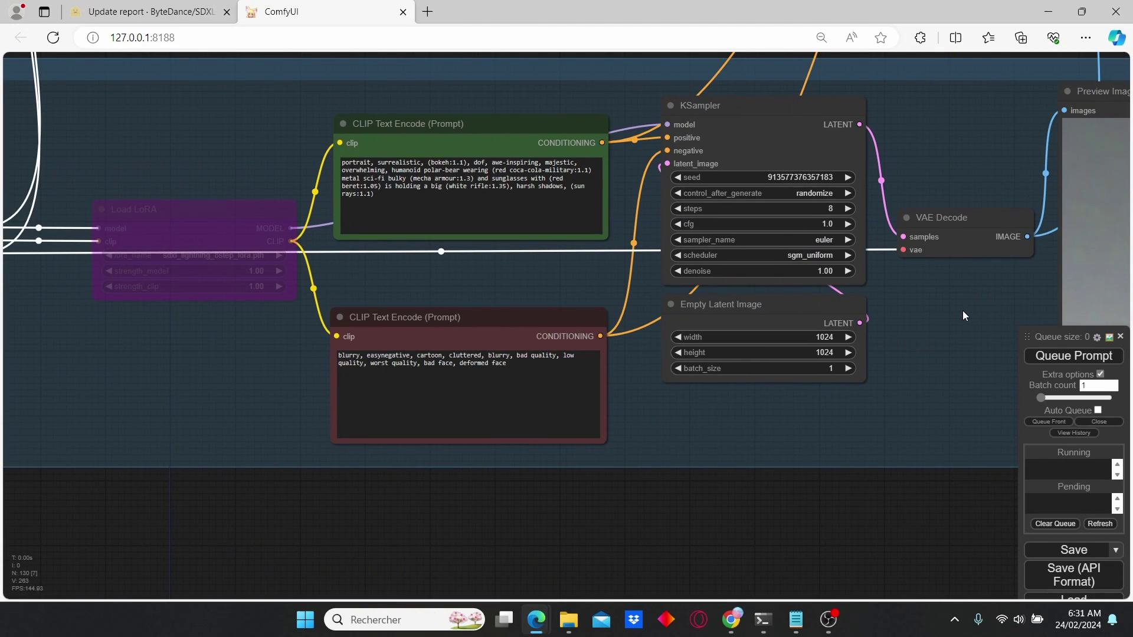
left_click_drag(962, 316, 827, 324)
left_click_drag(882, 395, 778, 367)
scroll(778, 367, "down", 1)
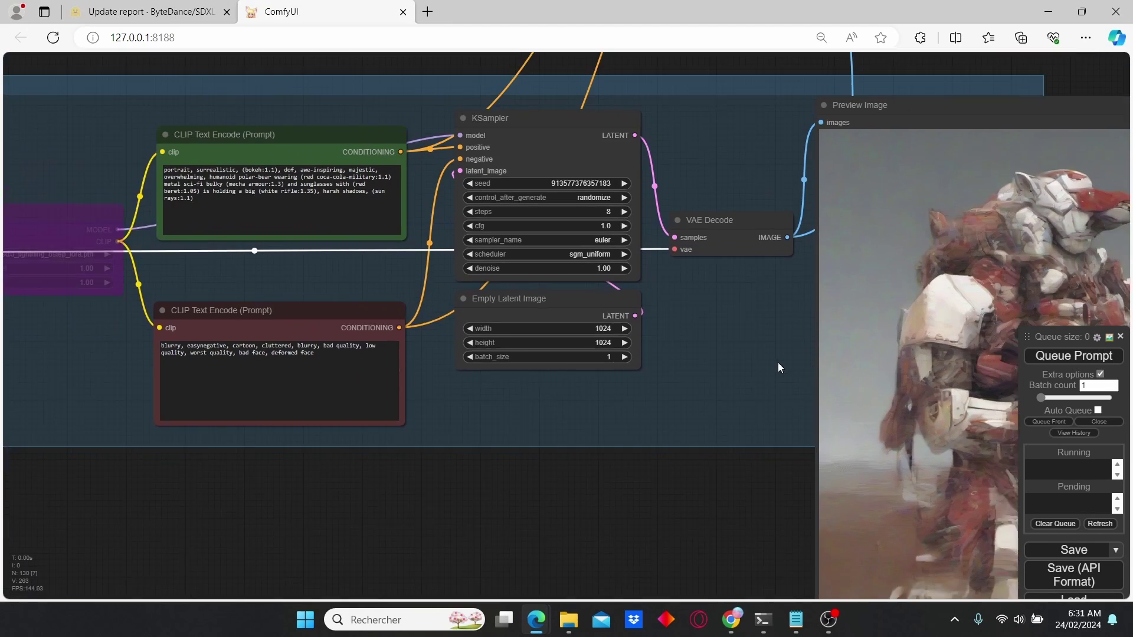
left_click(1074, 356)
left_click_drag(656, 324, 554, 318)
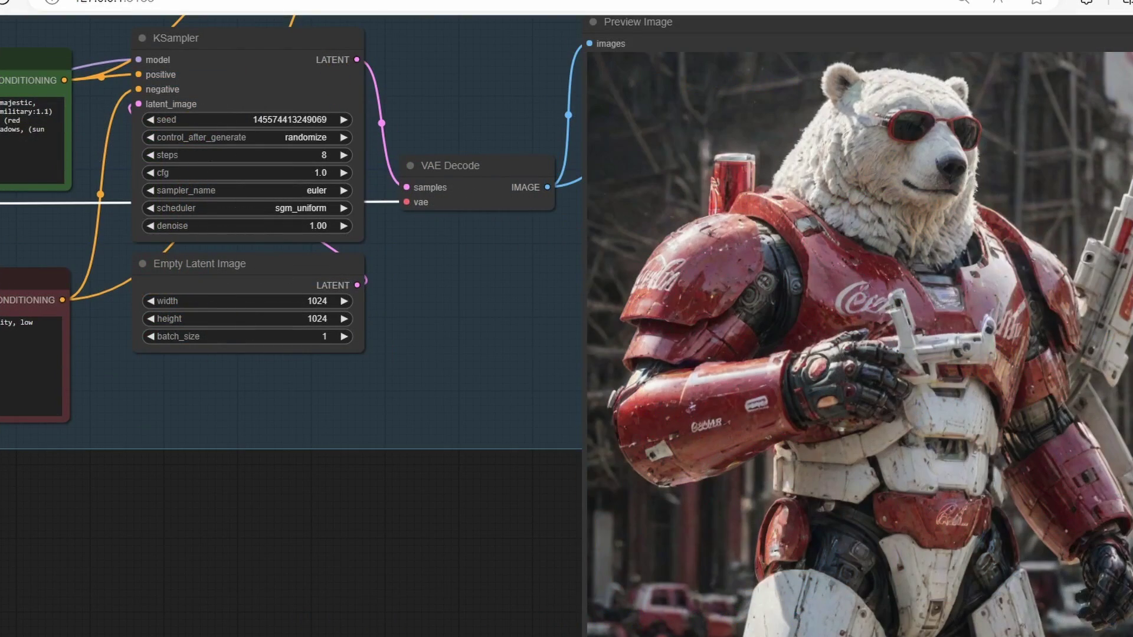
key("alt+Tab")
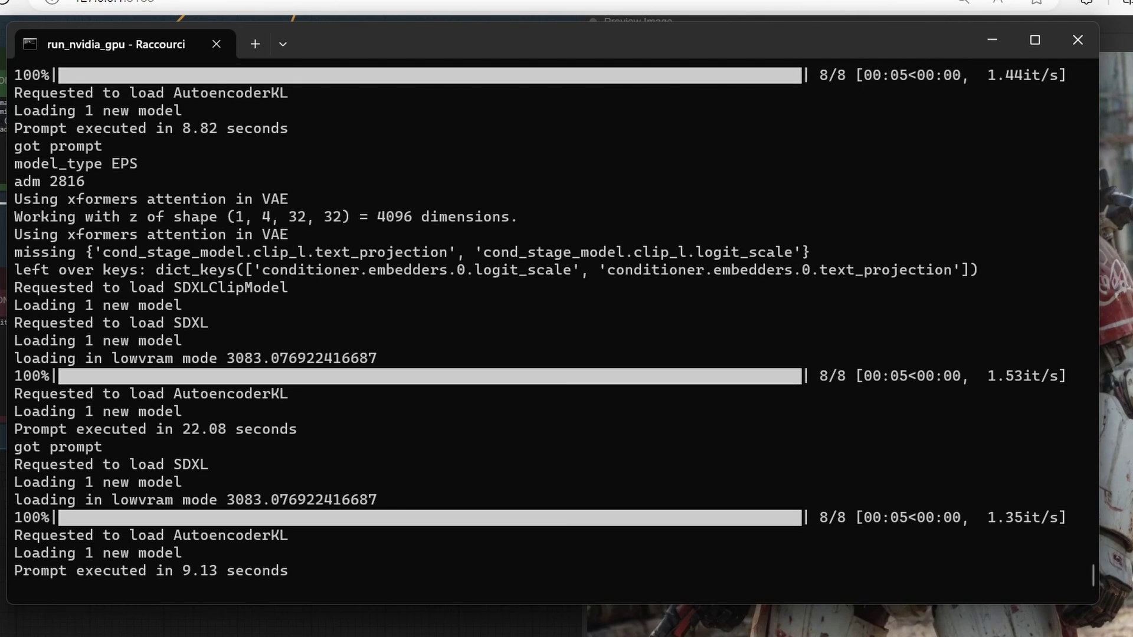
key("alt+Tab")
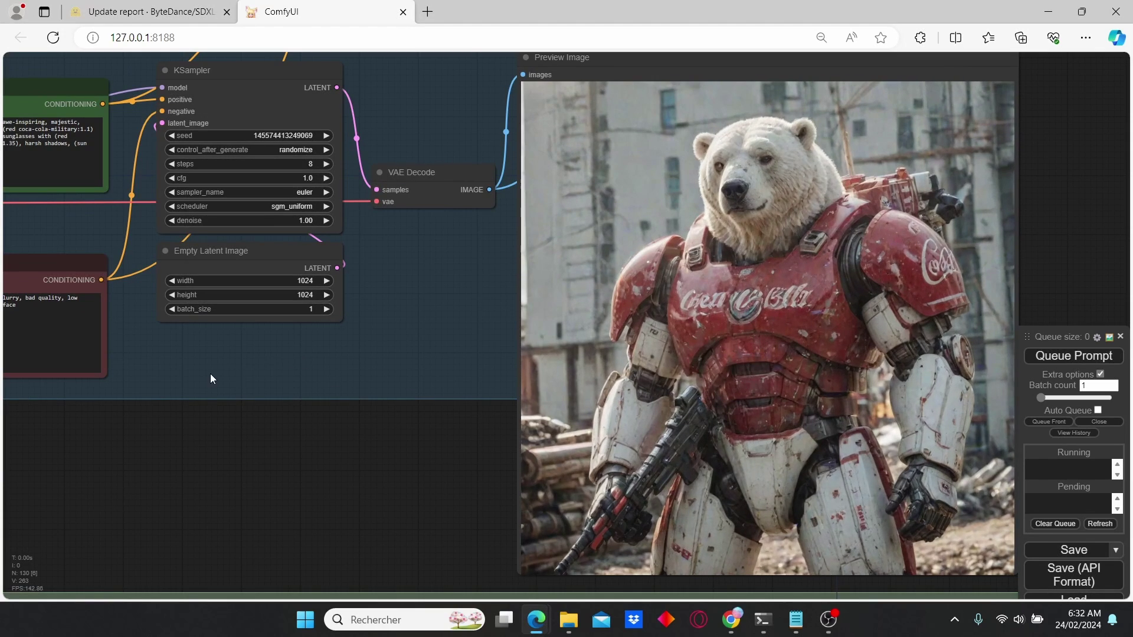
Reactivate the bypassed Load LoRA node in the Image Generator group.
left_click_drag(211, 375, 771, 372)
scroll(282, 334, "down", 1)
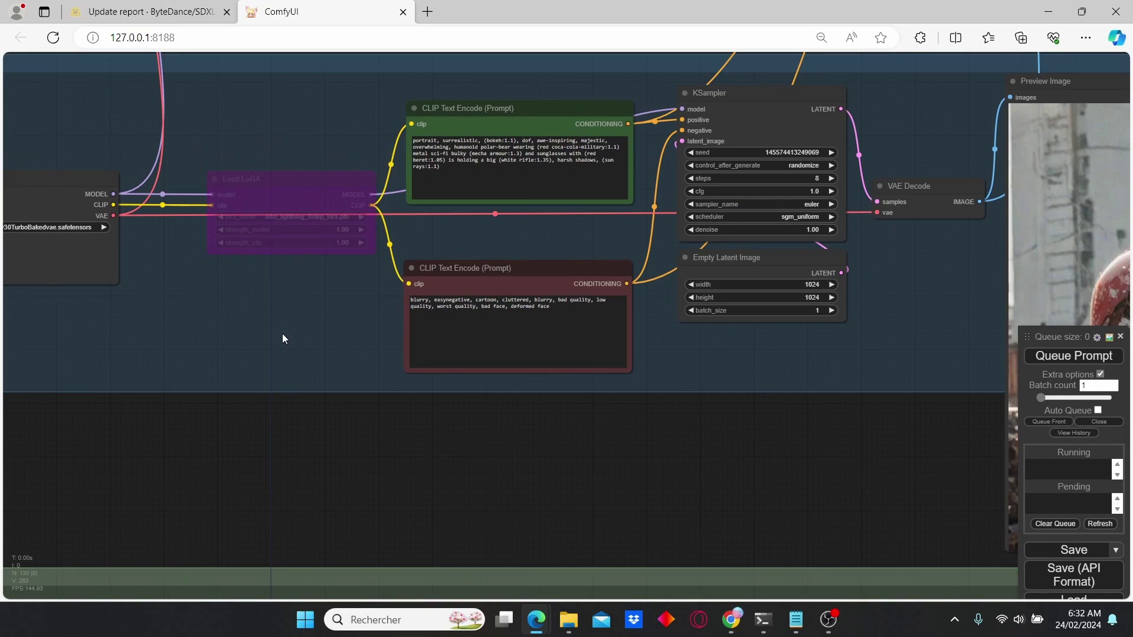
left_click_drag(325, 341, 495, 374)
scroll(496, 374, "up", 2)
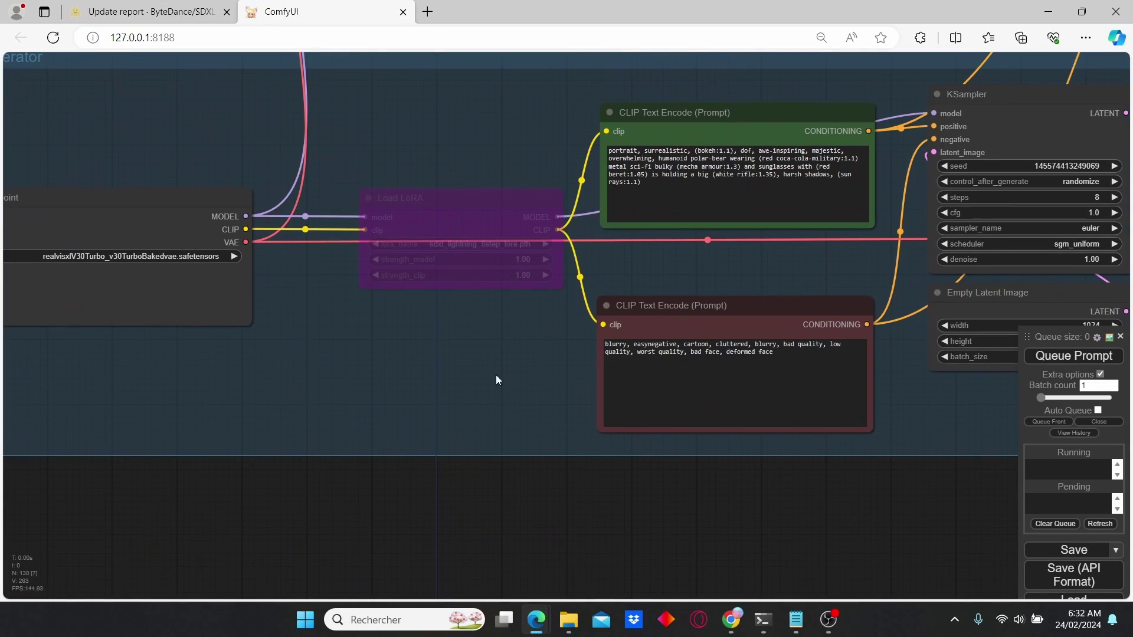
left_click(443, 212)
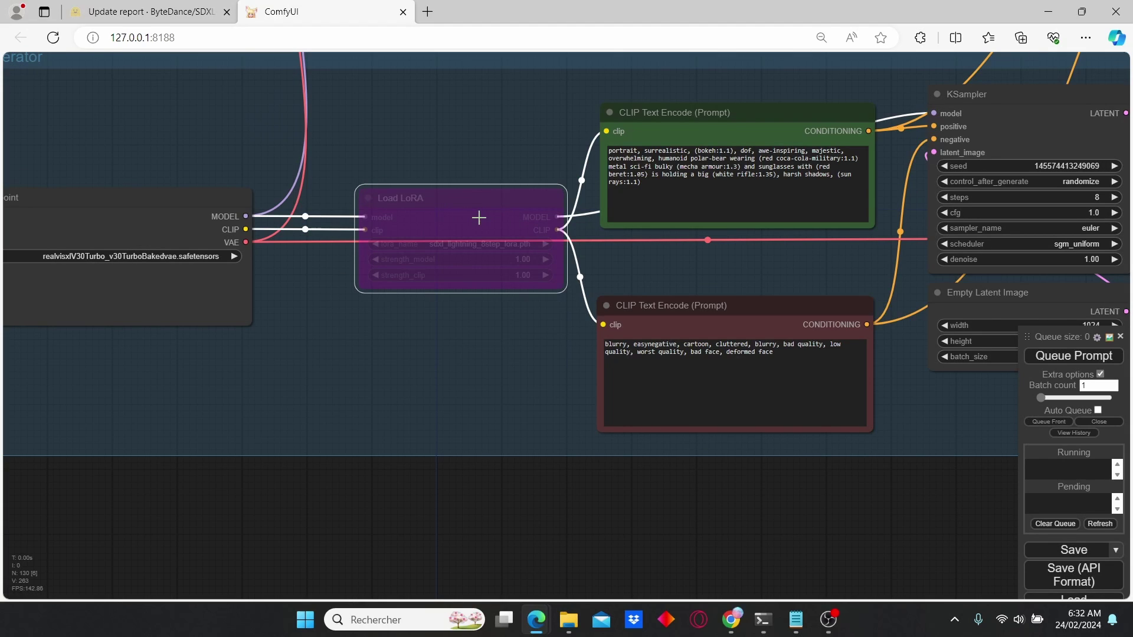
key("ctrl+b")
Queue the prompt with the turbo checkpoint and the LoRA active, and check the execution time in the ComfyUI console.
scroll(570, 479, "down", 2)
left_click_drag(570, 479, 298, 445)
left_click_drag(785, 454, 466, 449)
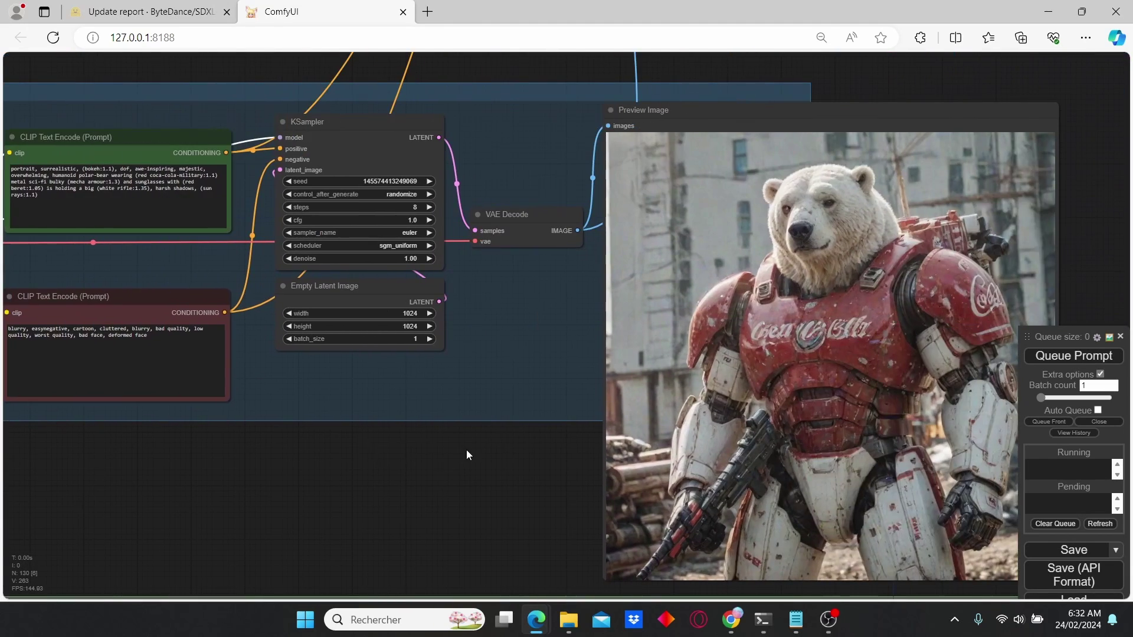
left_click(1061, 356)
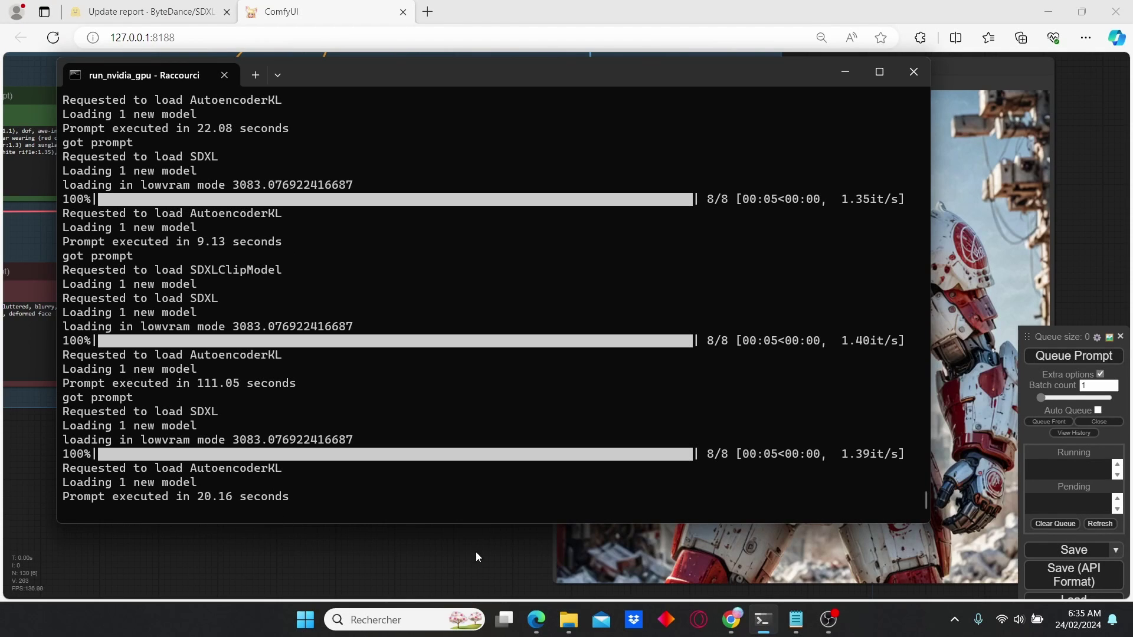
left_click(477, 554)
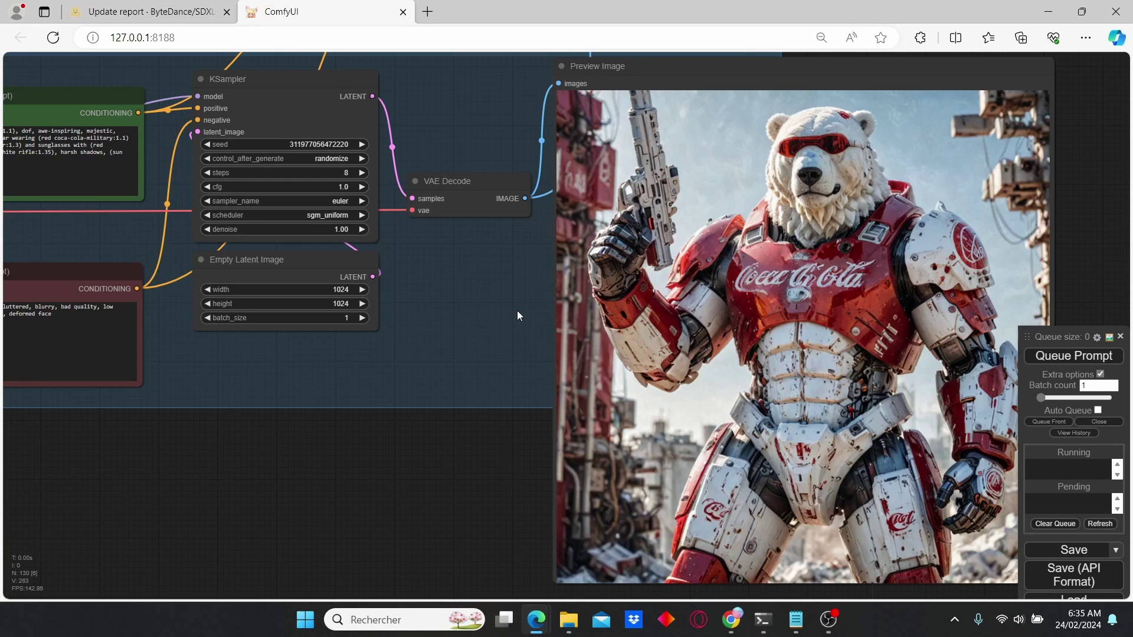
Inspect the polar bear image generated with the turbo checkpoint and the Lightning LoRA.
left_click_drag(517, 310, 430, 309)
scroll(569, 328, "up", 2)
scroll(570, 328, "down", 3)
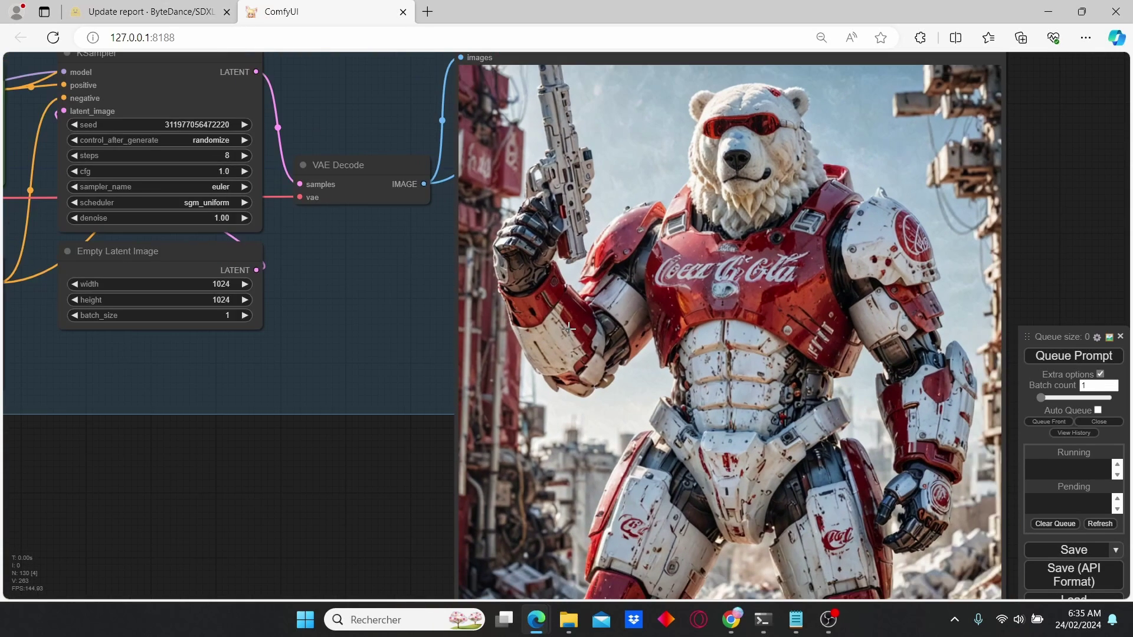
scroll(567, 295, "up", 1)
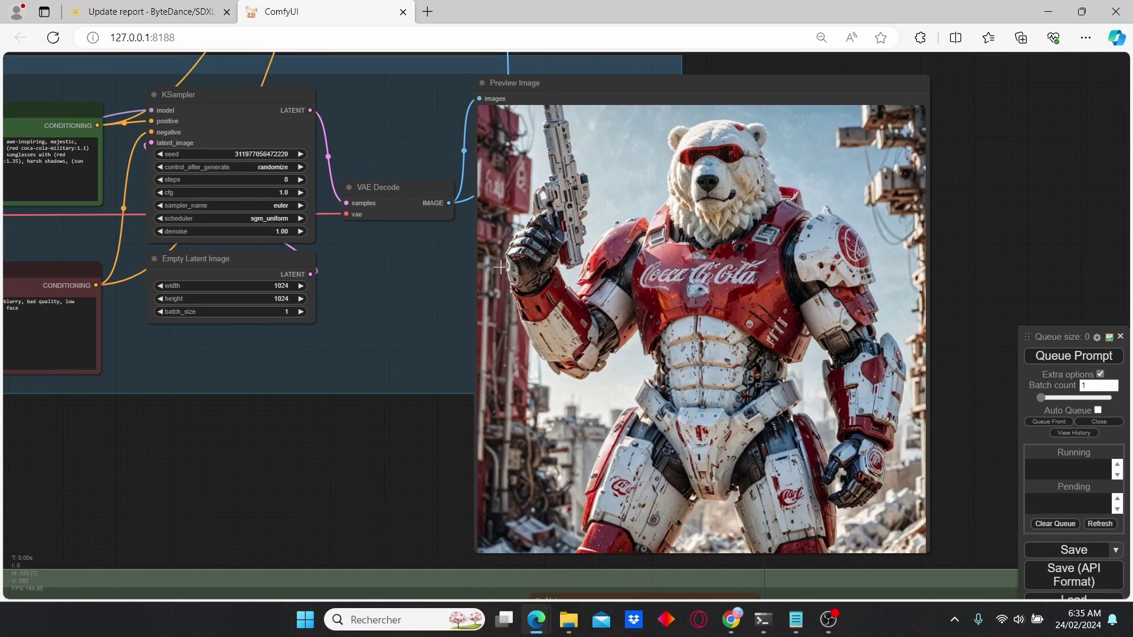
scroll(560, 254, "up", 1)
scroll(246, 410, "down", 4)
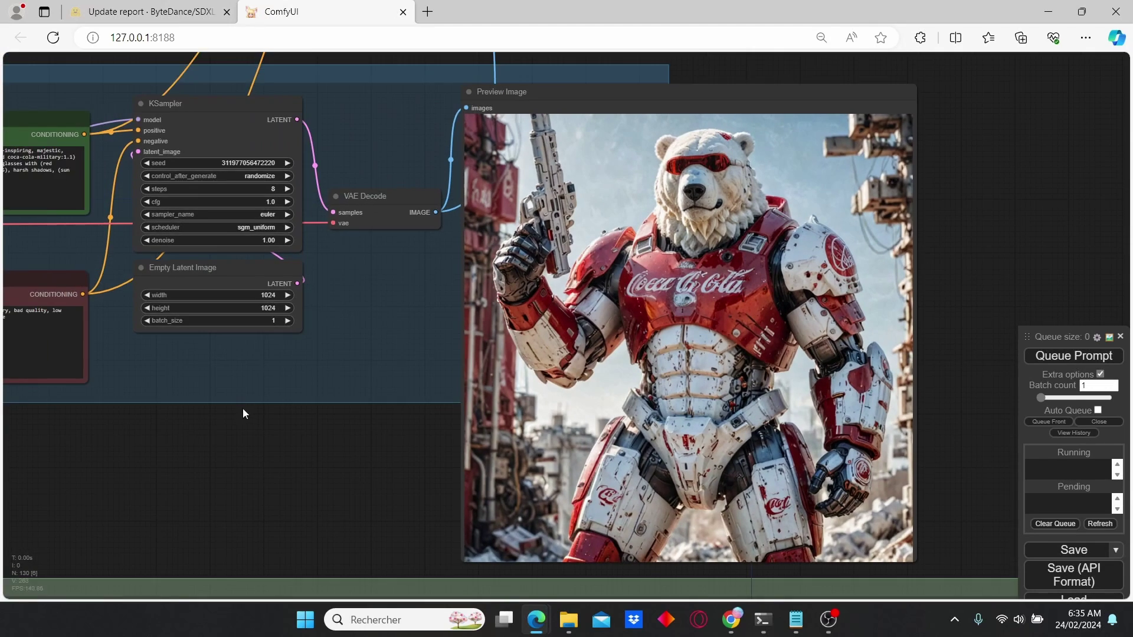
scroll(200, 440, "up", 2)
Compare the desert woman images and their time notes for TURBO-Lightning, TURBO, lightning and sdxl yammer in the Results group.
left_click_drag(169, 458, 777, 326)
scroll(590, 384, "down", 3)
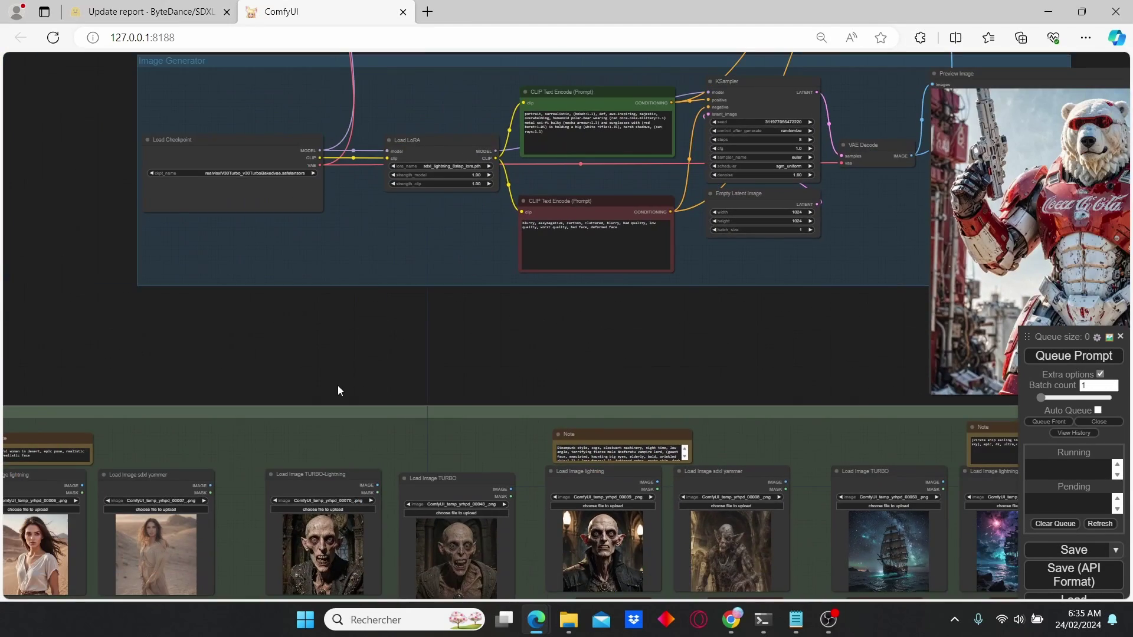
left_click_drag(338, 389, 703, 261)
left_click_drag(366, 286, 635, 244)
scroll(635, 240, "up", 3)
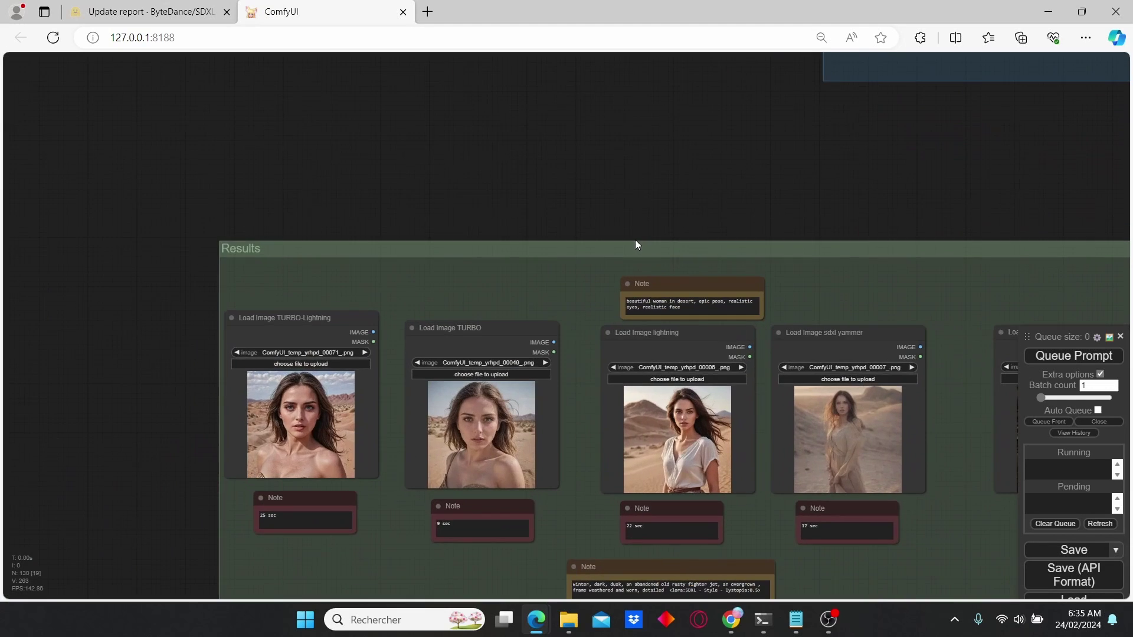
left_click_drag(194, 333, 229, 280)
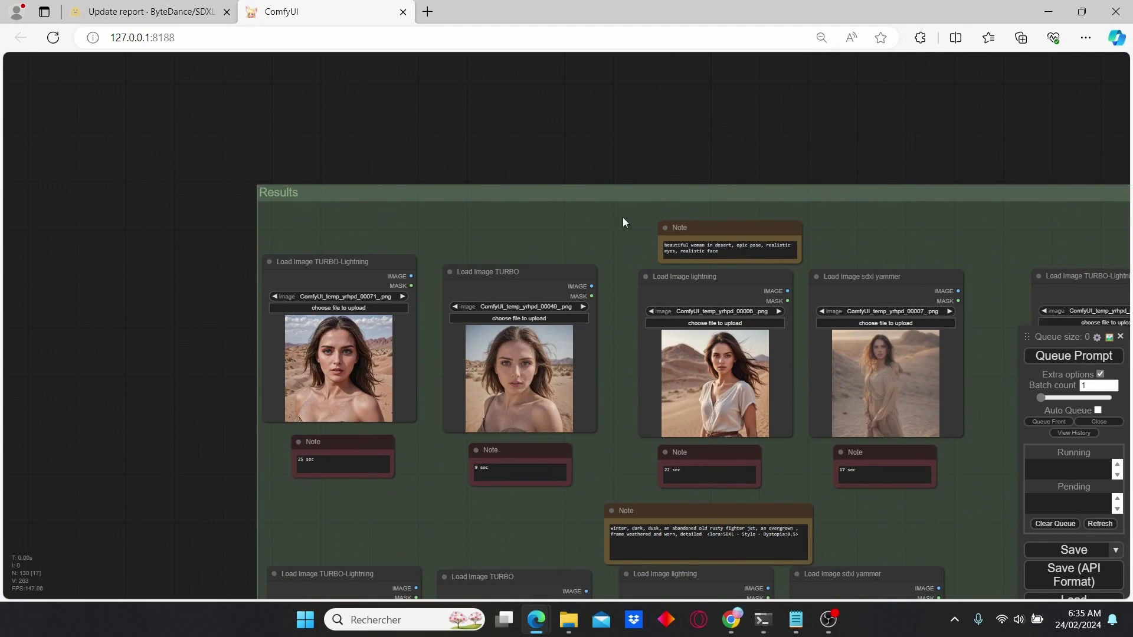
left_click_drag(576, 214, 539, 179)
scroll(476, 267, "up", 2)
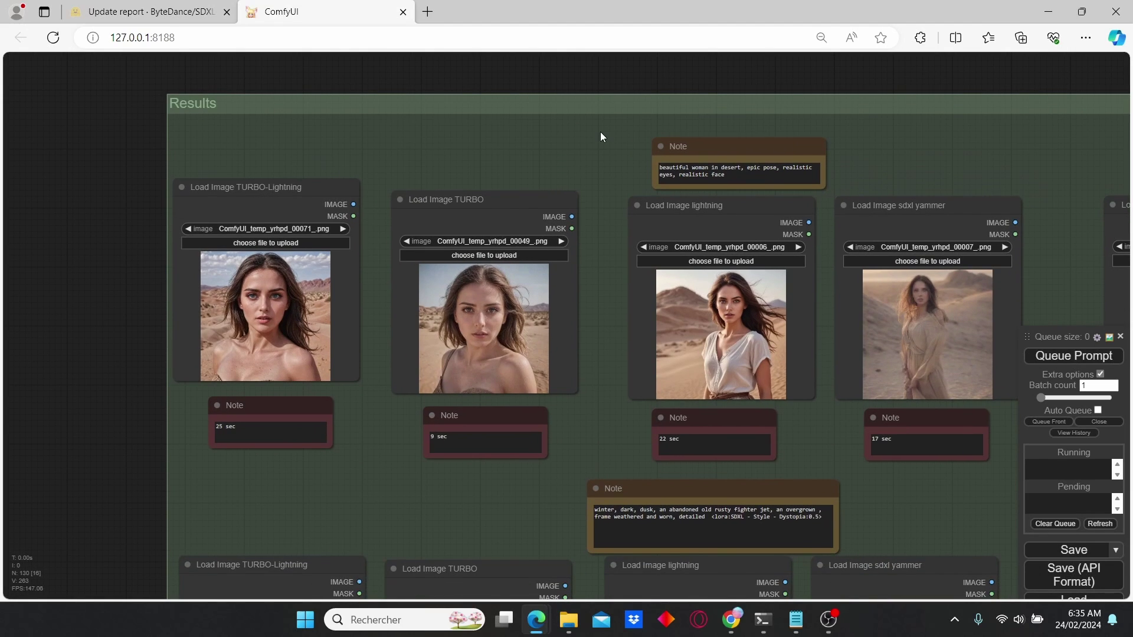
scroll(406, 197, "up", 2)
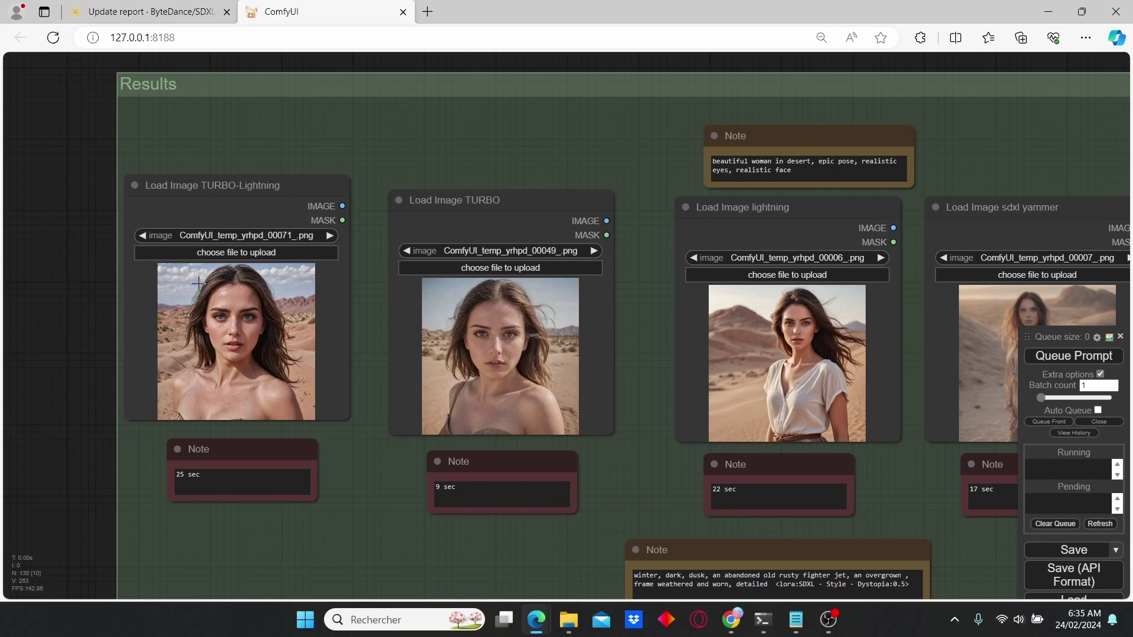
scroll(432, 200, "up", 1)
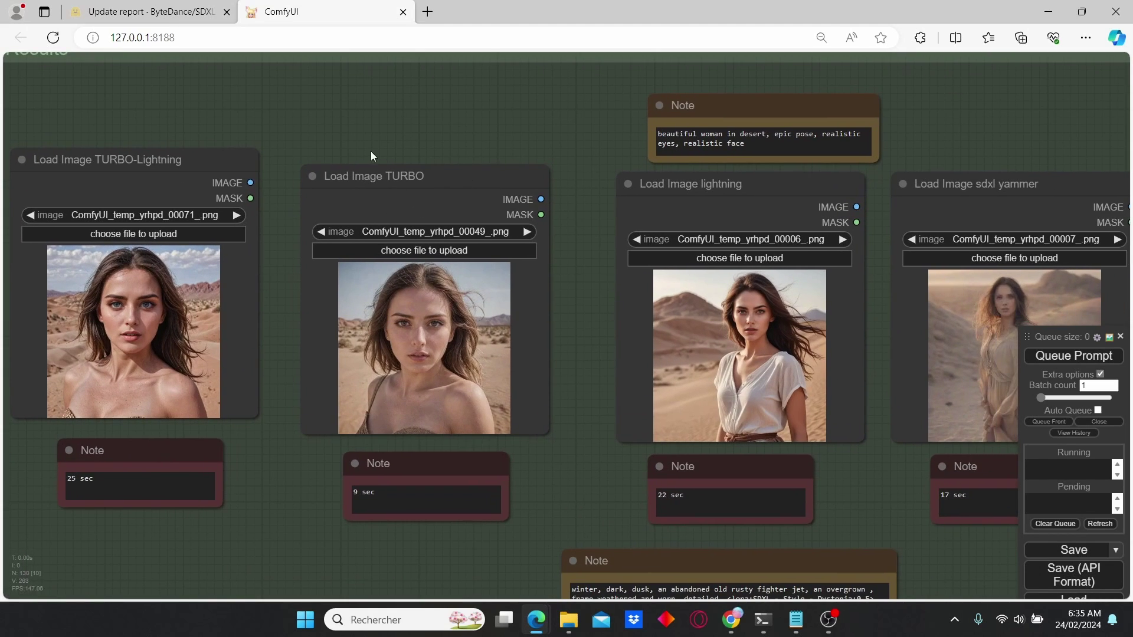
left_click_drag(552, 186, 288, 152)
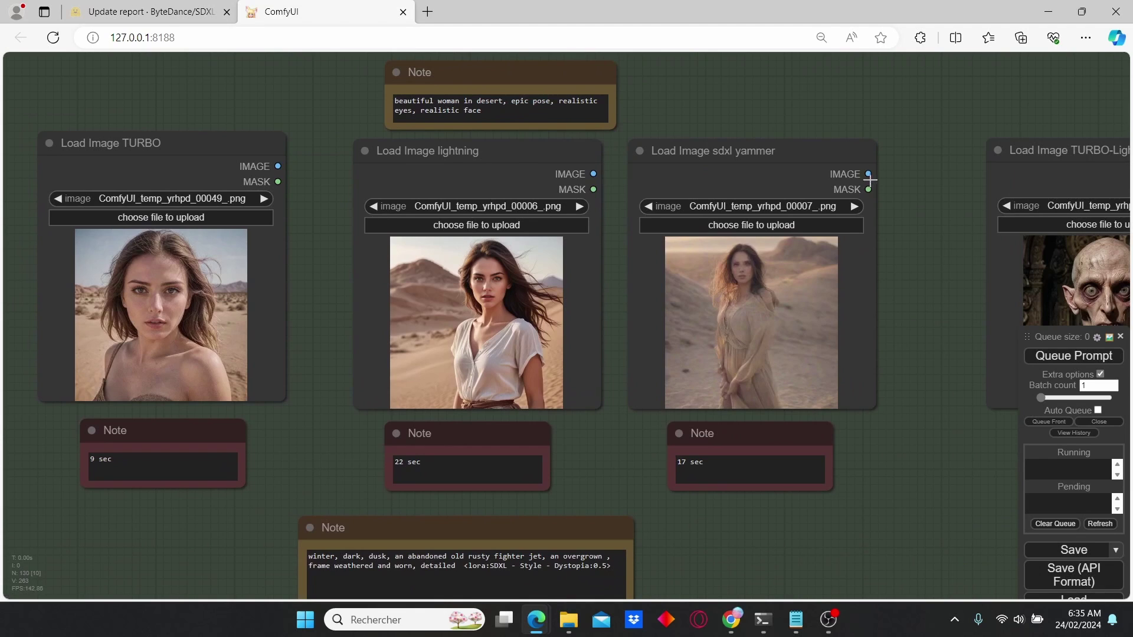
scroll(871, 177, "up", 1)
scroll(691, 161, "down", 1)
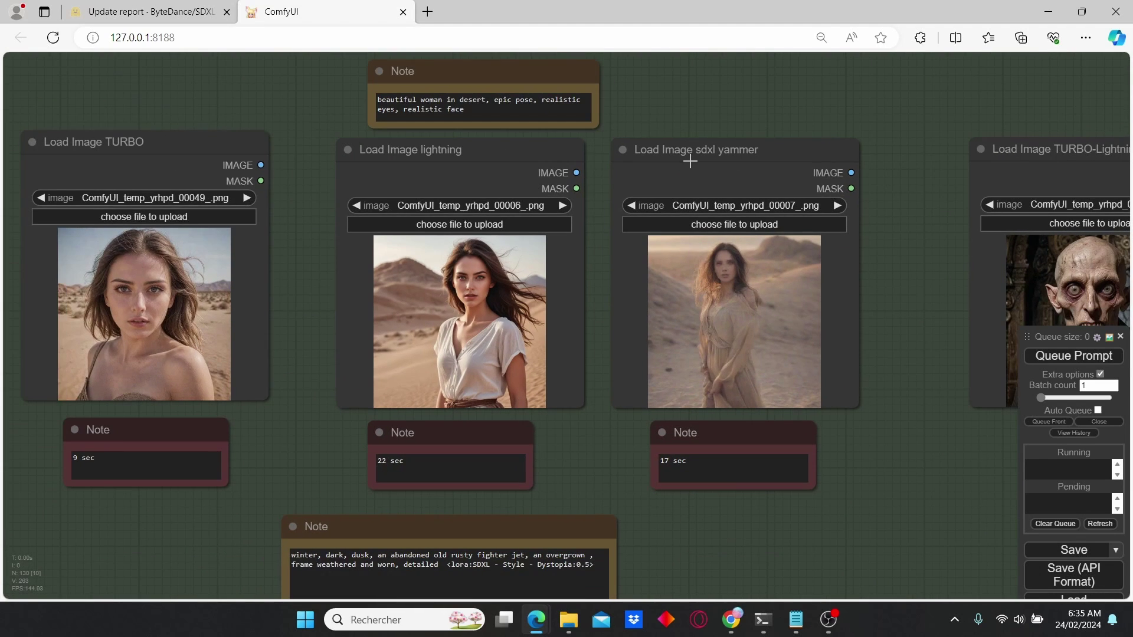
Examine the TURBO-Lightning, TURBO and lightning desert portraits up close, ending on the lightning image.
left_click_drag(306, 228, 737, 250)
scroll(480, 323, "up", 1)
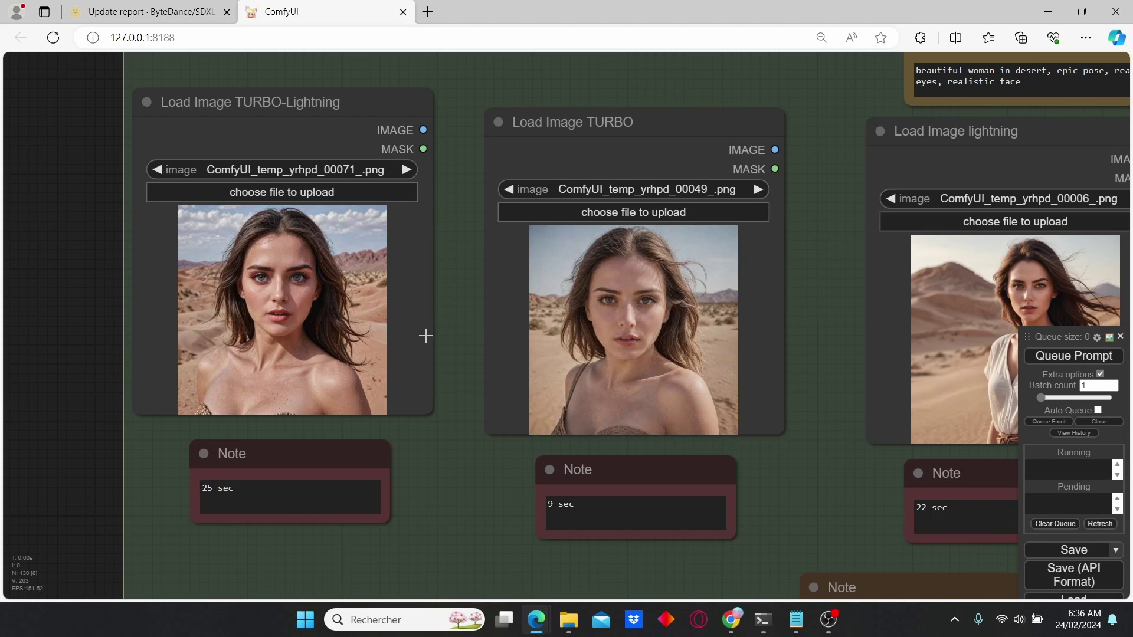
left_click_drag(455, 364, 247, 291)
left_click_drag(606, 210, 483, 308)
scroll(652, 334, "up", 2)
scroll(653, 334, "up", 4)
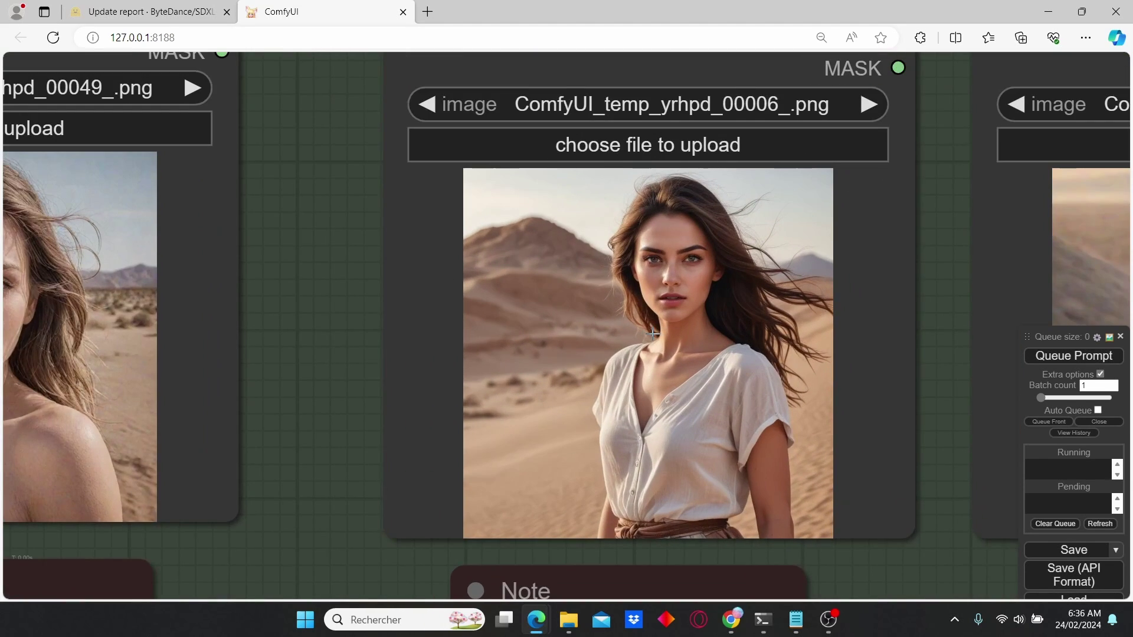
Survey the image comparison sets beyond the desert woman, including the Nosferatu vampire and armored polar bear sets with their time notes.
scroll(652, 334, "down", 9)
left_click_drag(791, 329, 359, 281)
left_click_drag(705, 271, 400, 249)
scroll(563, 319, "down", 5)
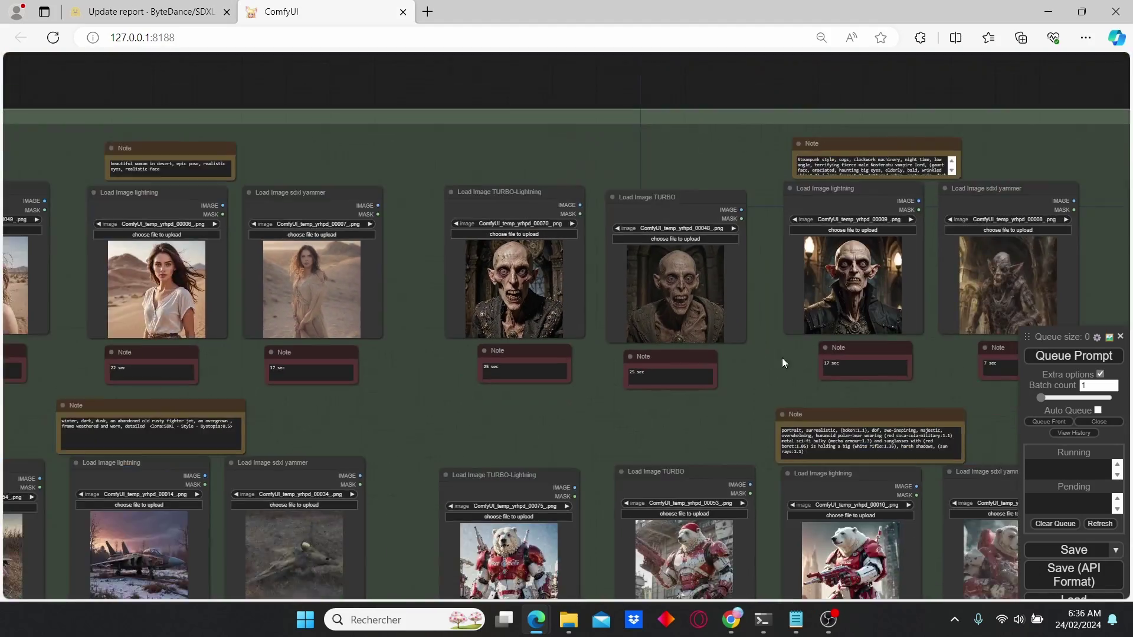
left_click_drag(781, 357, 563, 335)
scroll(563, 335, "up", 3)
scroll(563, 335, "down", 2)
left_click_drag(837, 388, 145, 346)
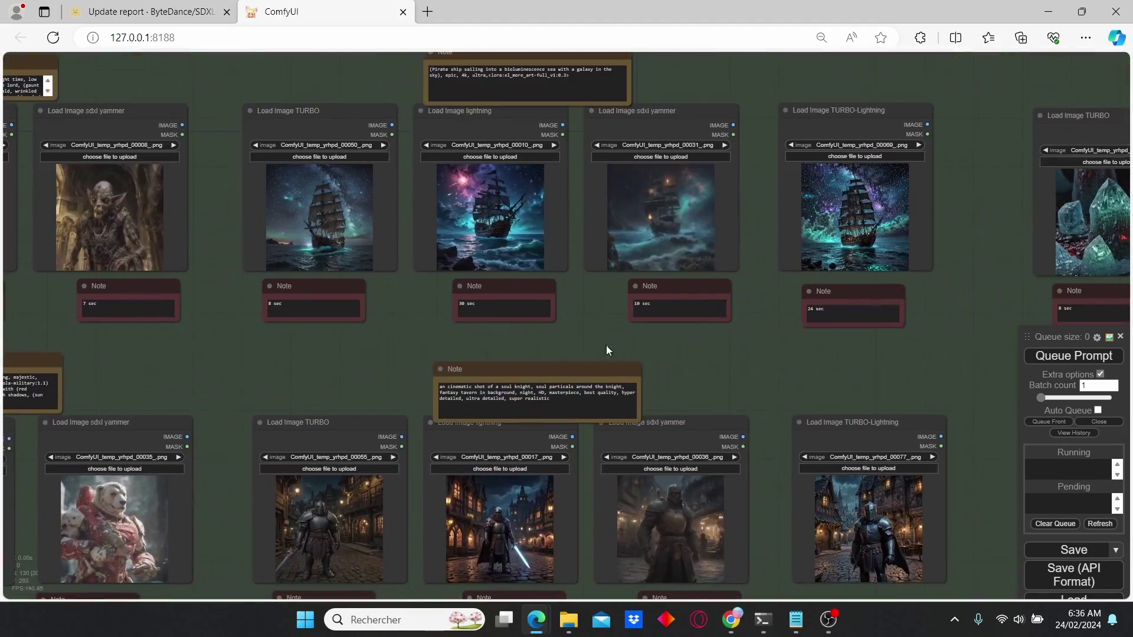
Compare the pirate ship images and time notes for TURBO, lightning, sdxl yammer and TURBO-Lightning, continuing to the green crystal set.
scroll(607, 354, "up", 2)
scroll(631, 455, "down", 2)
scroll(733, 462, "down", 1)
left_click_drag(733, 461, 685, 446)
scroll(680, 379, "up", 3)
scroll(684, 447, "down", 3)
scroll(685, 446, "up", 2)
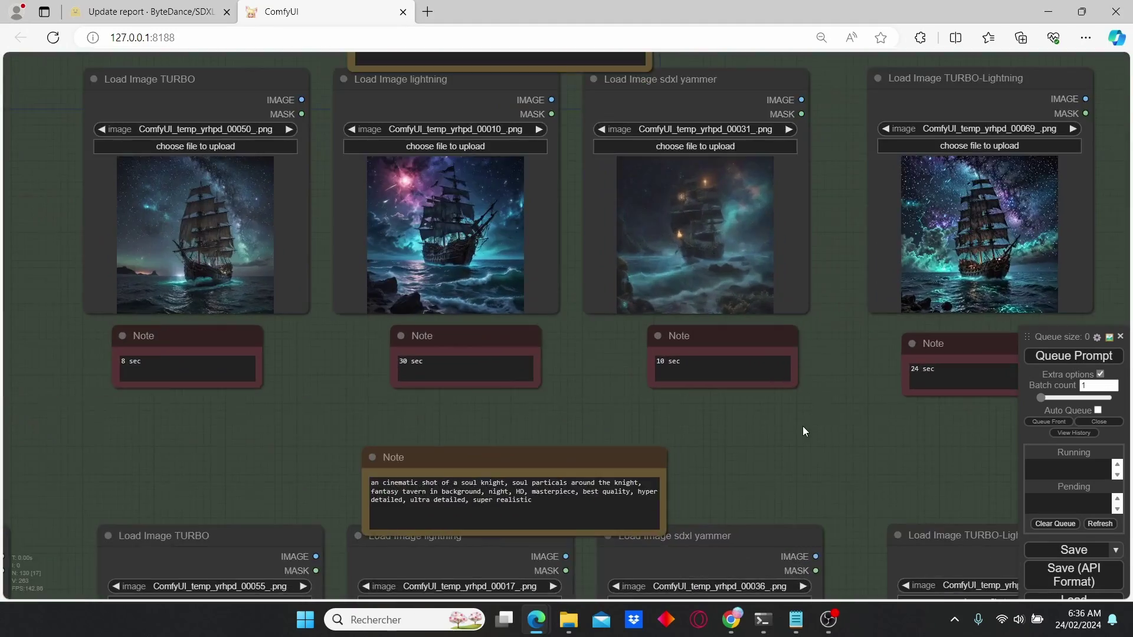
scroll(802, 426, "up", 1)
left_click_drag(876, 451, 247, 417)
scroll(247, 417, "up", 2)
scroll(698, 389, "down", 6)
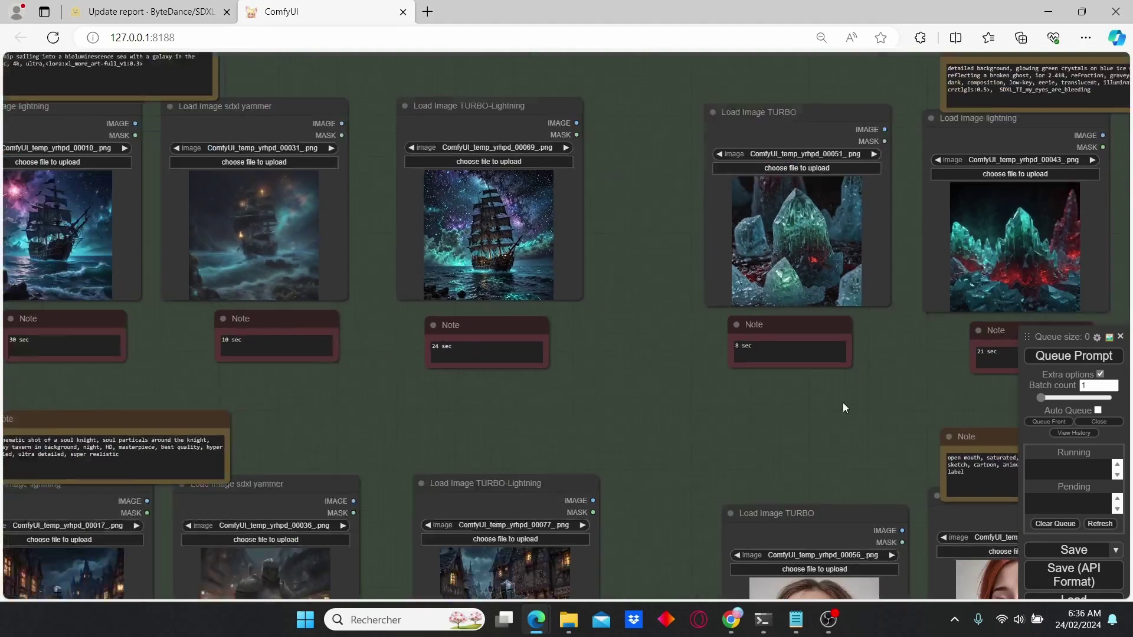
Look over the lower rows of result sets and return to the desert woman images with their time notes.
left_click_drag(154, 412, 861, 148)
scroll(860, 152, "down", 4)
scroll(625, 171, "down", 3)
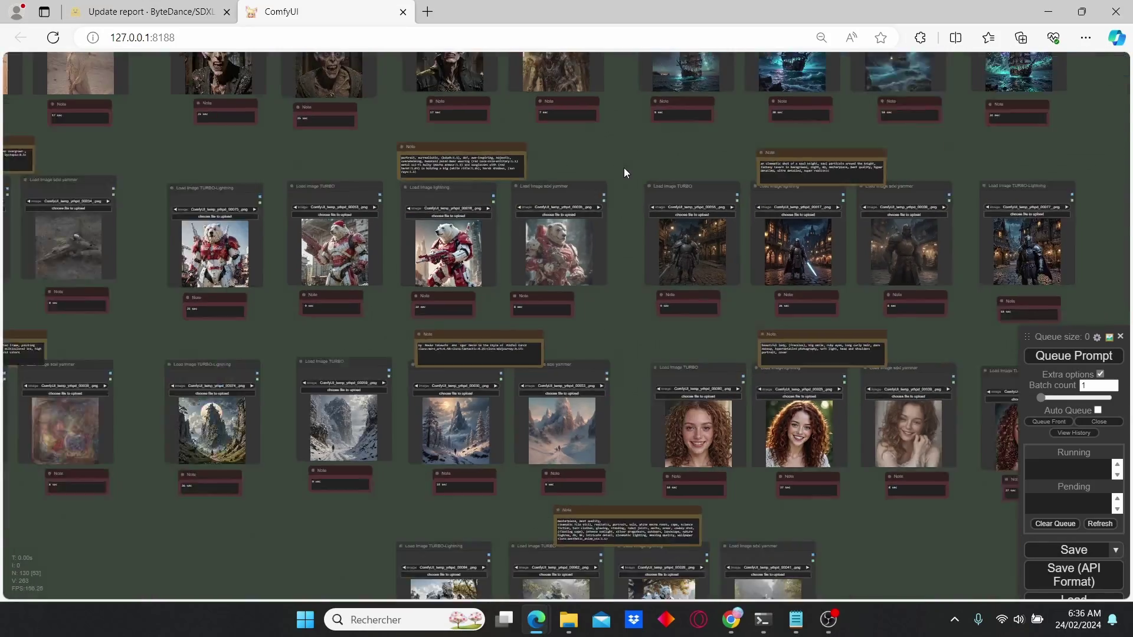
left_click_drag(153, 140, 463, 364)
scroll(575, 383, "up", 8)
left_click_drag(36, 275, 495, 338)
scroll(496, 342, "up", 1)
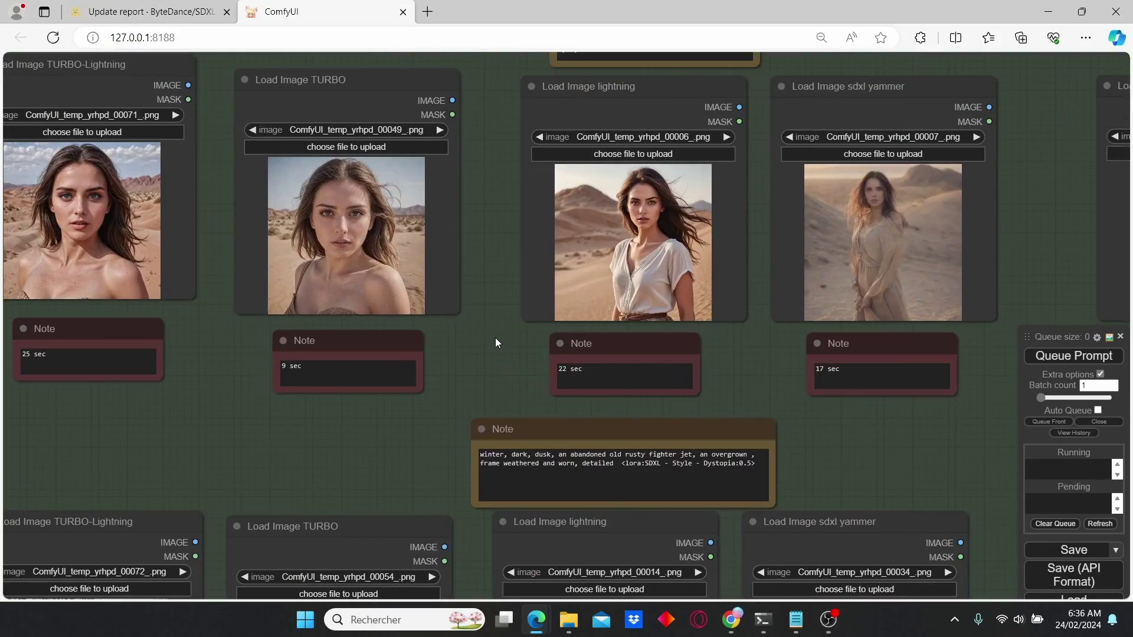
scroll(518, 299, "up", 1)
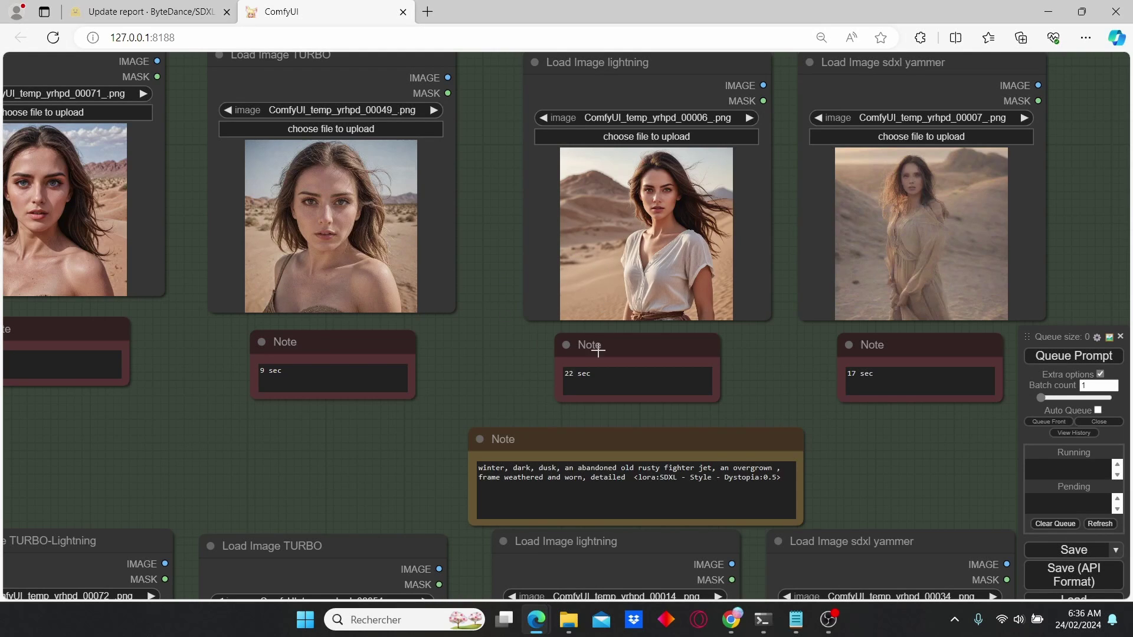
scroll(586, 380, "up", 1)
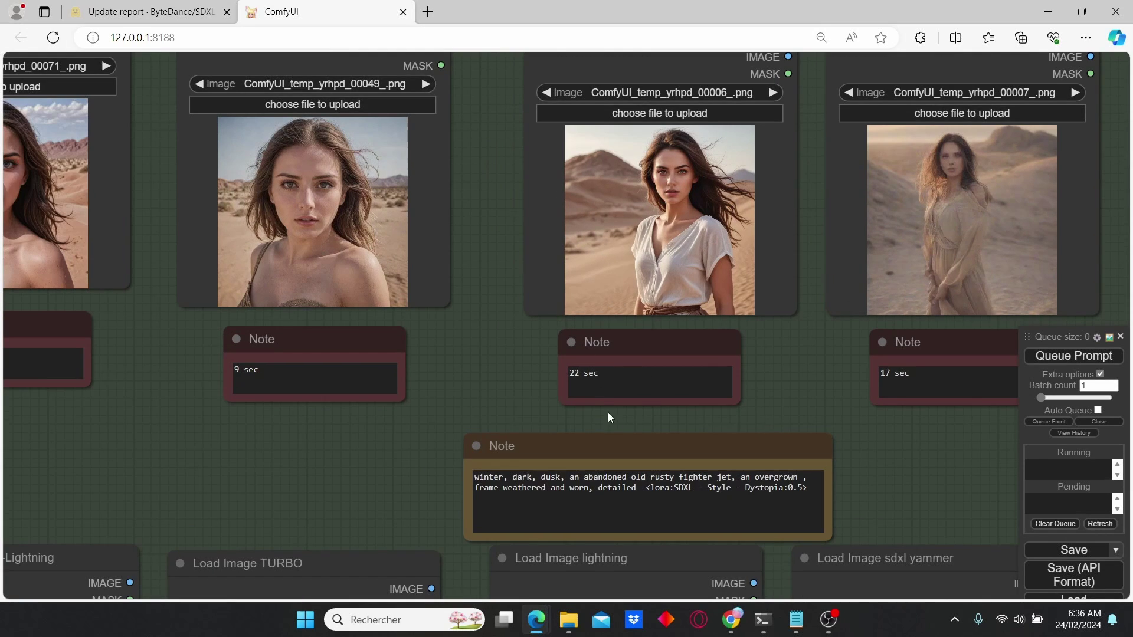
Compare the generation time notes under the TURBO-Lightning, TURBO, lightning and sdxl yammer desert woman images.
scroll(613, 388, "down", 7)
scroll(483, 328, "up", 5)
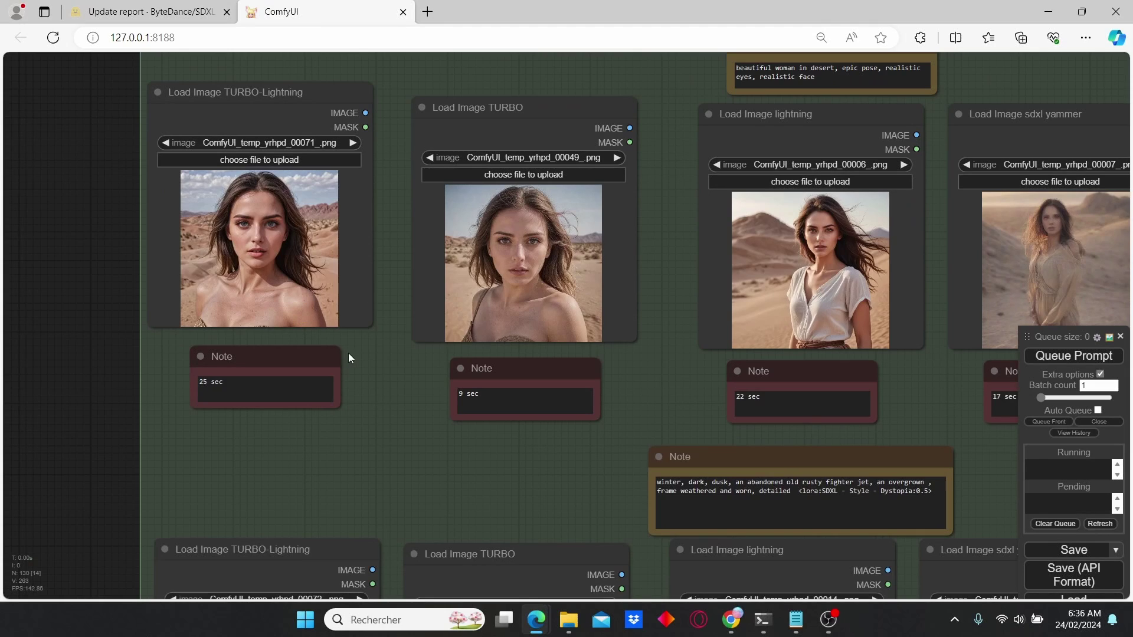
scroll(349, 363, "up", 2)
scroll(349, 354, "down", 4)
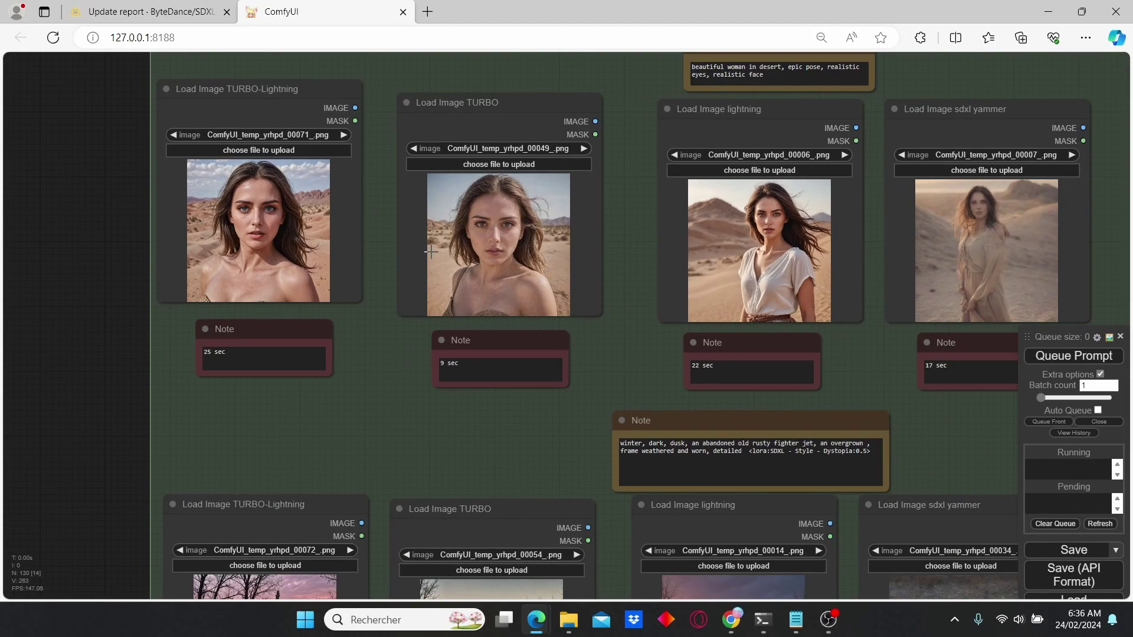
scroll(349, 341, "up", 2)
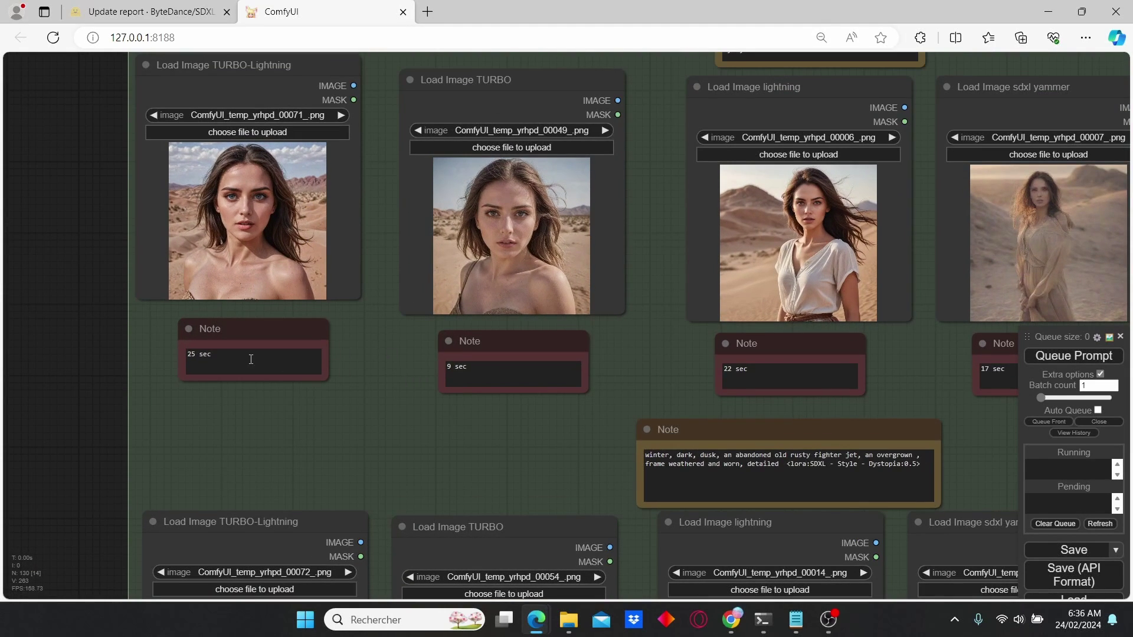
left_click_drag(695, 388, 519, 392)
scroll(747, 355, "up", 1)
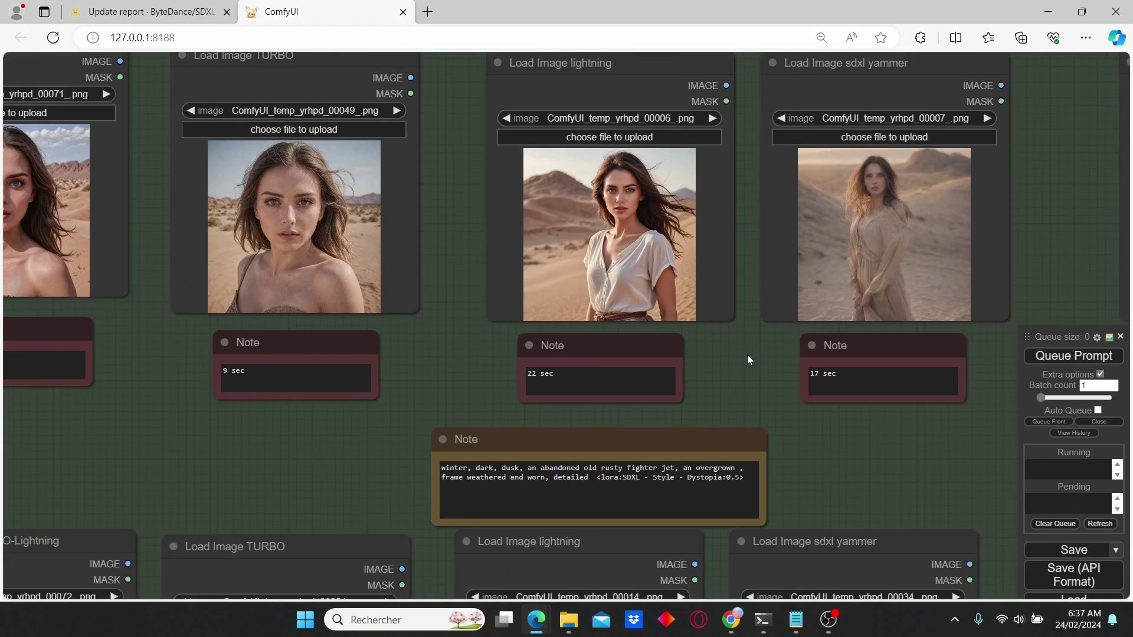
scroll(747, 356, "down", 1)
scroll(789, 361, "up", 2)
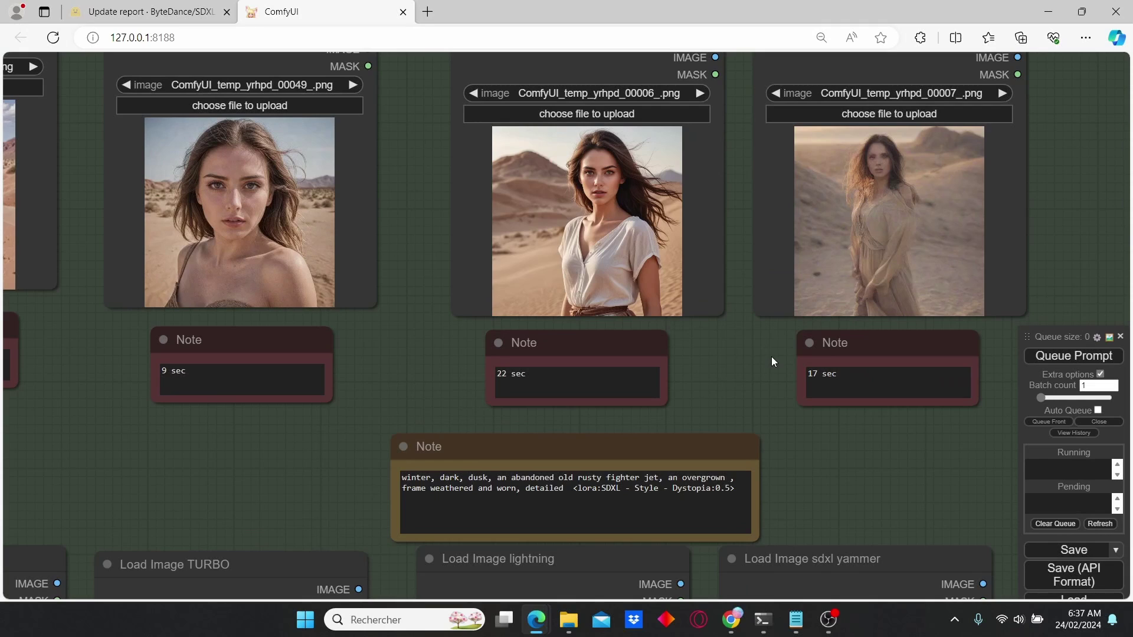
Weigh the image quality of the TURBO-Lightning, TURBO and lightning desert portraits against their time notes.
left_click_drag(379, 397, 550, 428)
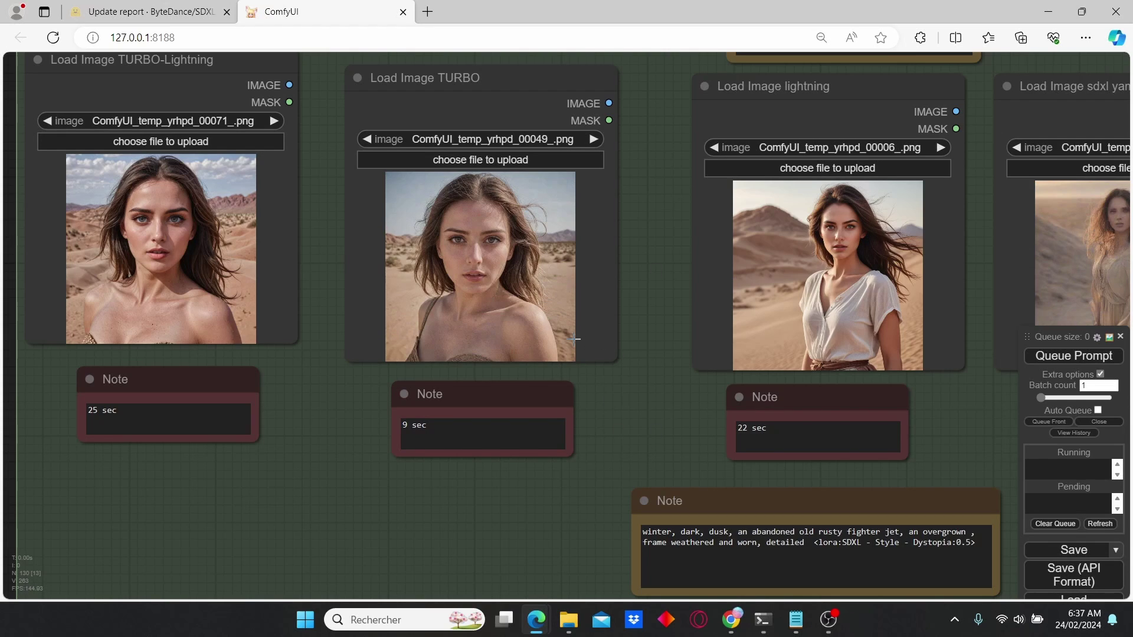
left_click_drag(657, 351, 680, 372)
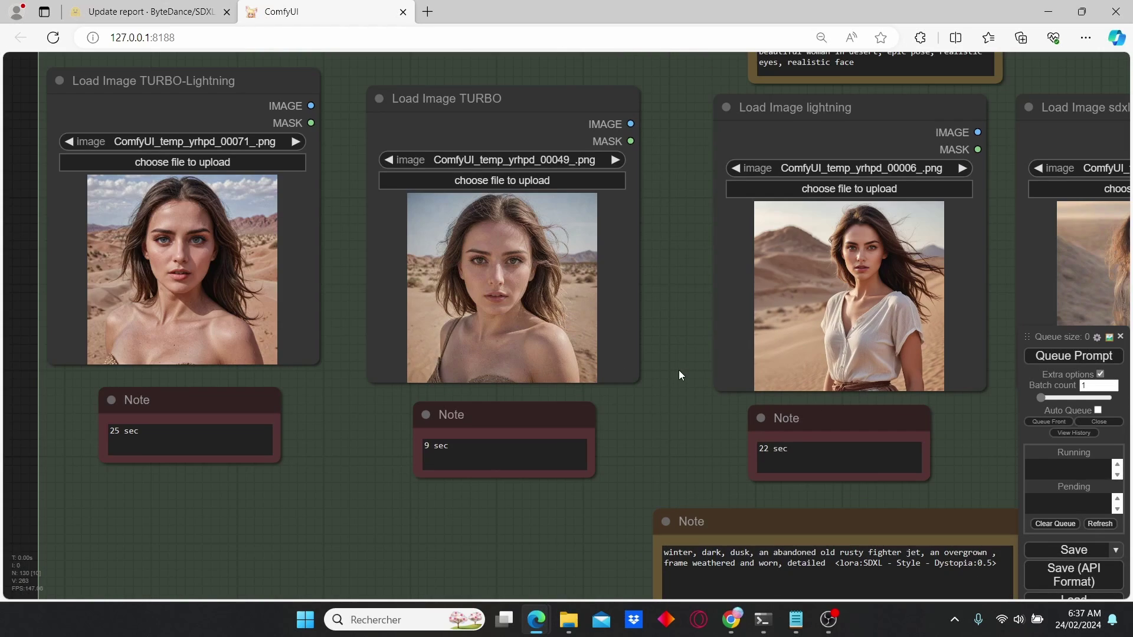
left_click_drag(646, 430, 555, 423)
scroll(609, 424, "up", 2)
scroll(645, 413, "down", 1)
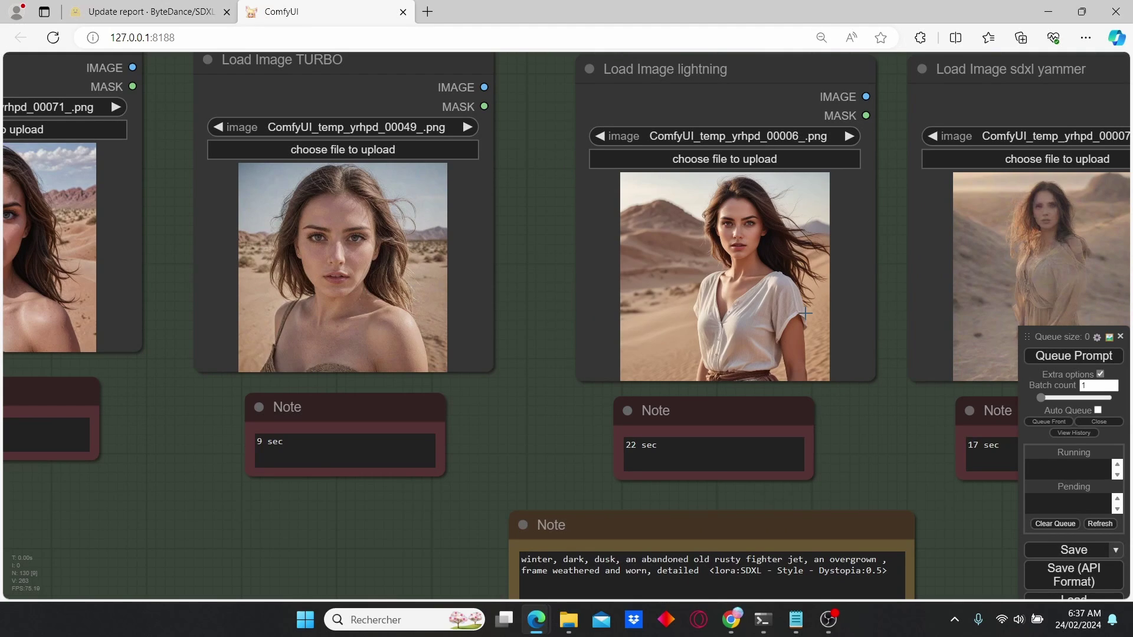
scroll(805, 313, "up", 2)
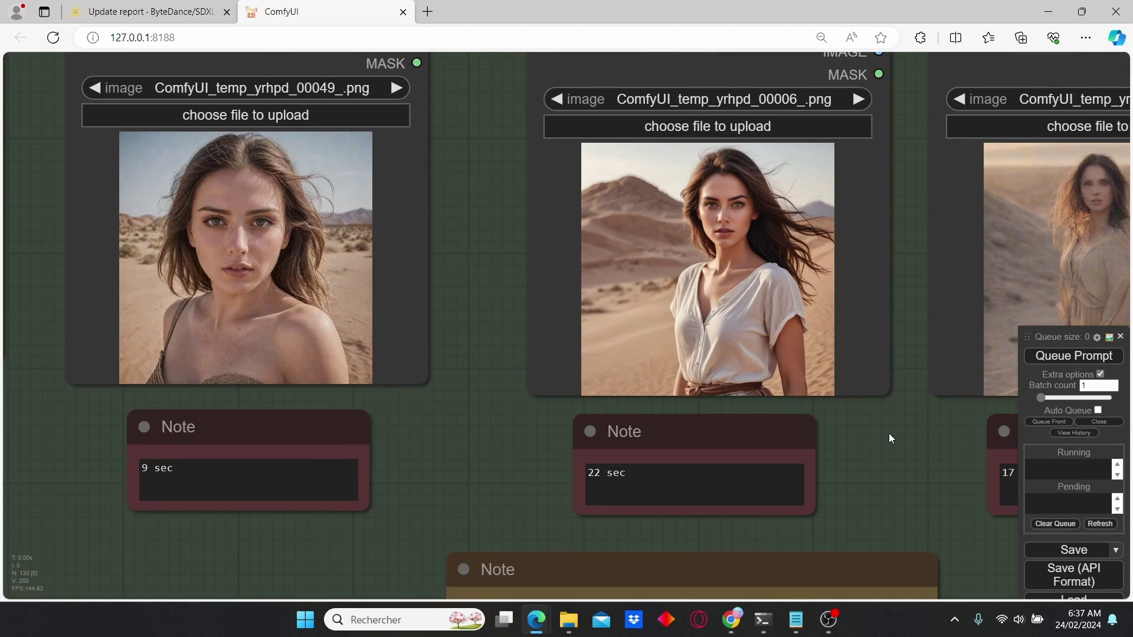
scroll(890, 434, "down", 4)
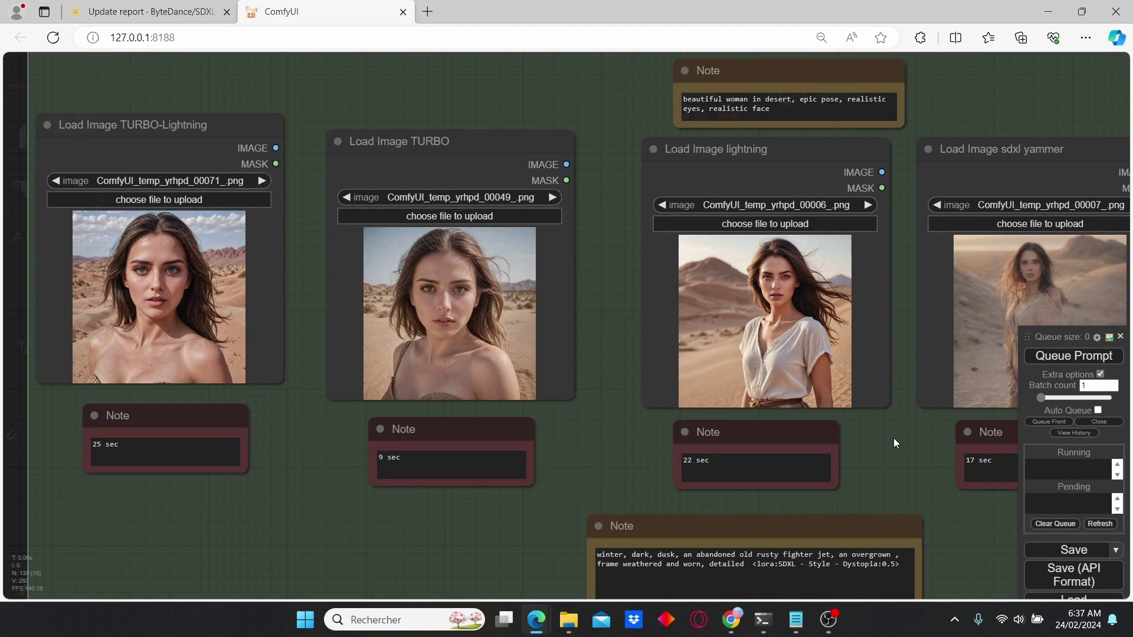